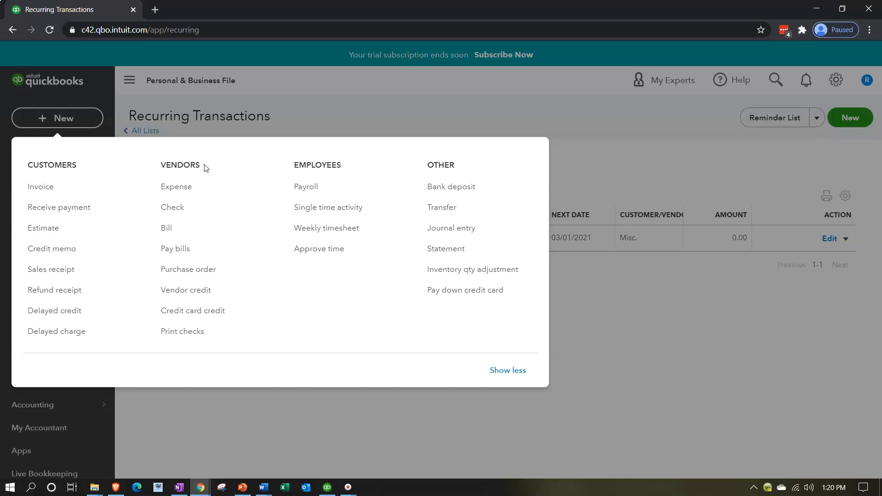
click(189, 224)
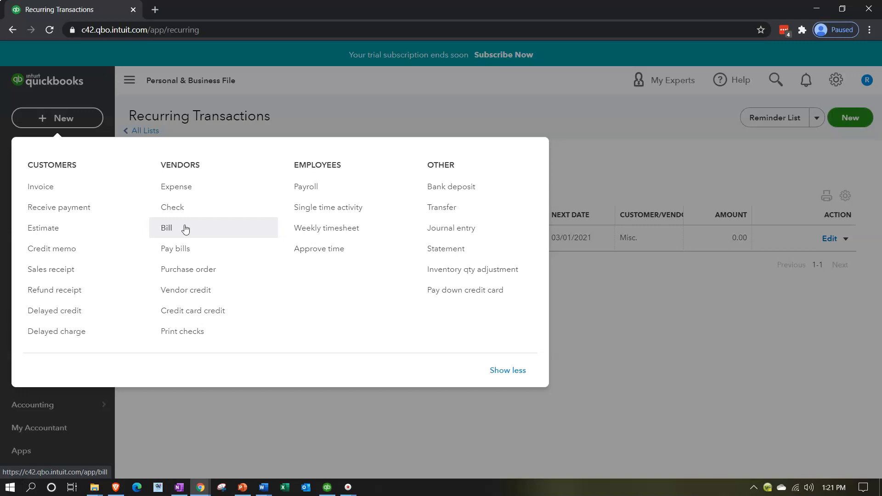
click(200, 193)
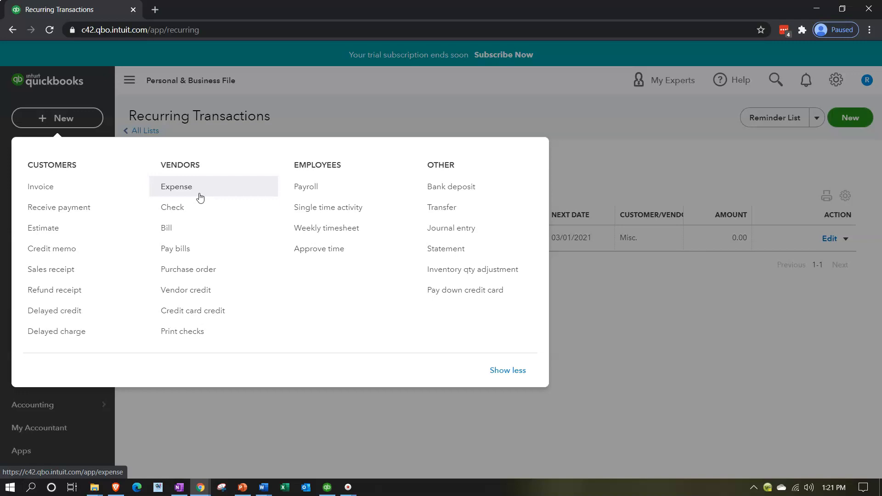
click(197, 227)
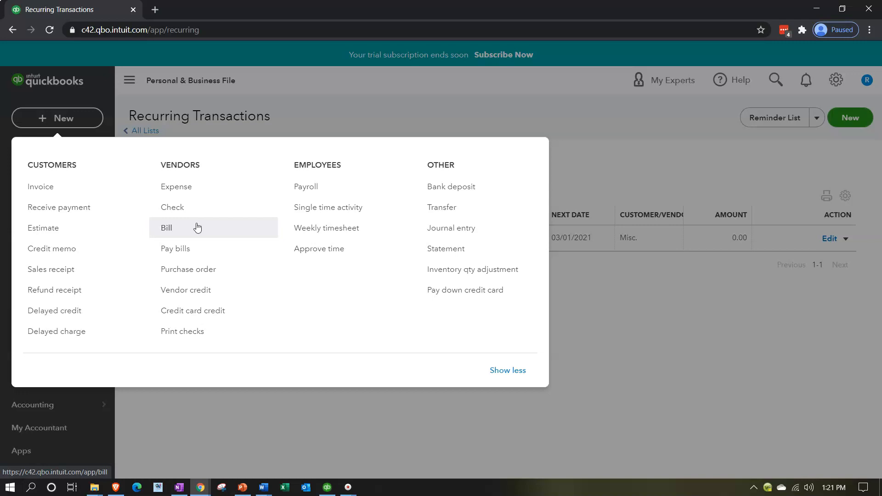
click(198, 194)
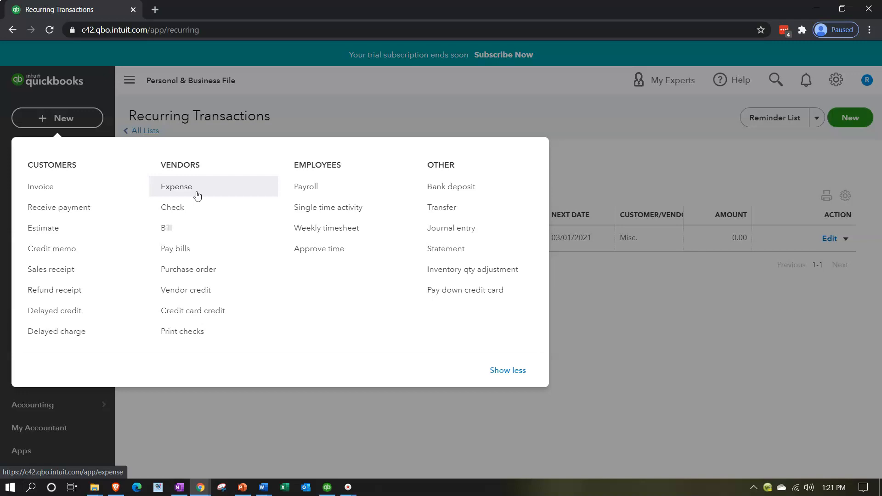
click(197, 195)
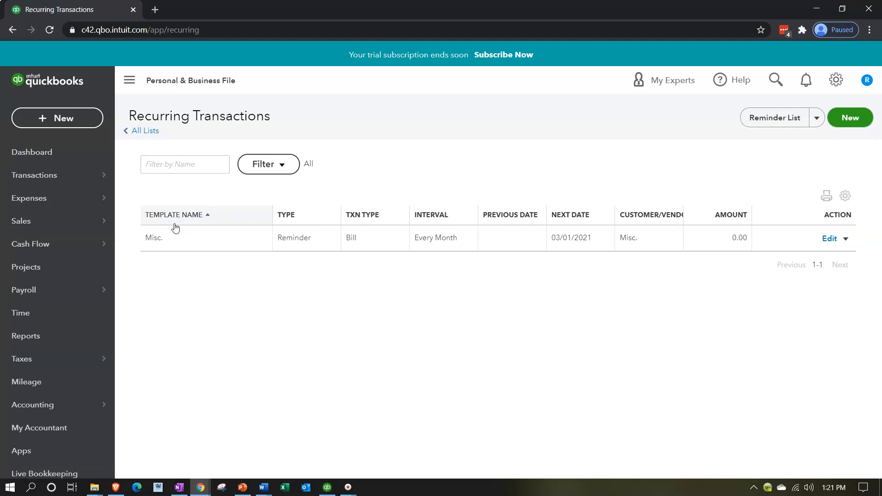
Start a new bill and save "Mr. Landlord" as its new vendor, correcting the spelling of the name
click(82, 117)
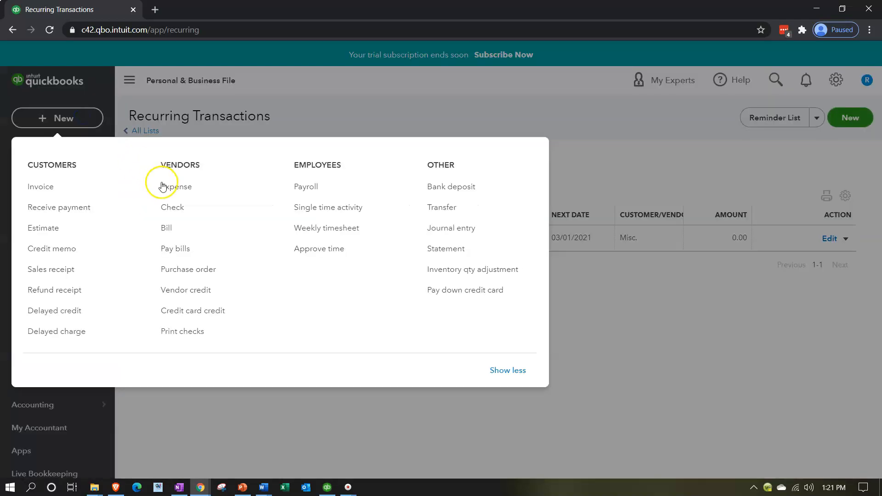
click(168, 228)
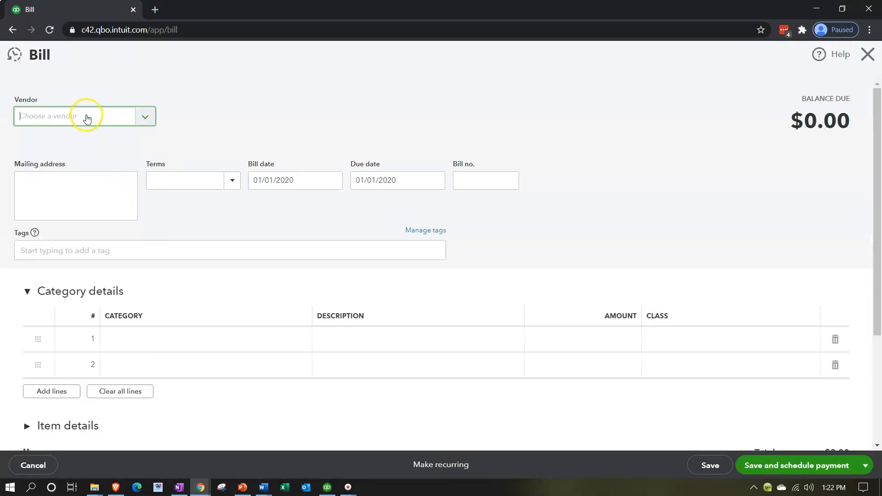
click(87, 117)
text(Mr Landloard)
key(Tab)
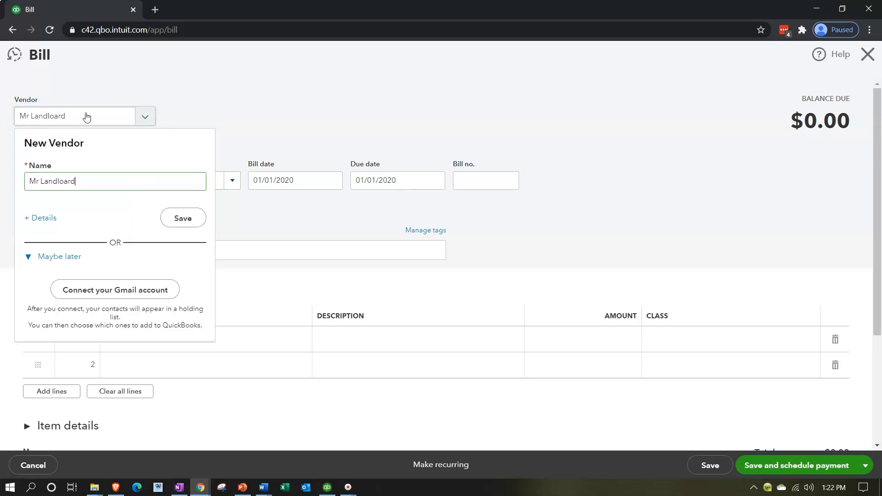
right_click(61, 181)
click(90, 189)
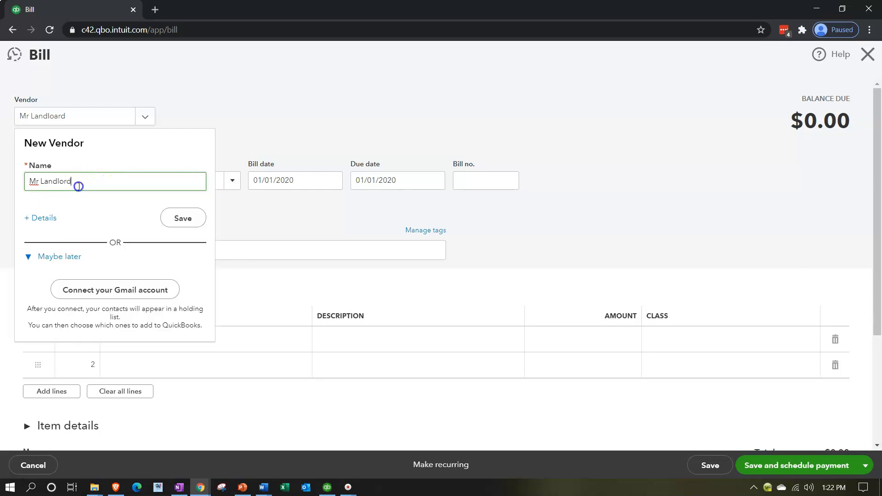
right_click(35, 180)
click(52, 187)
click(174, 218)
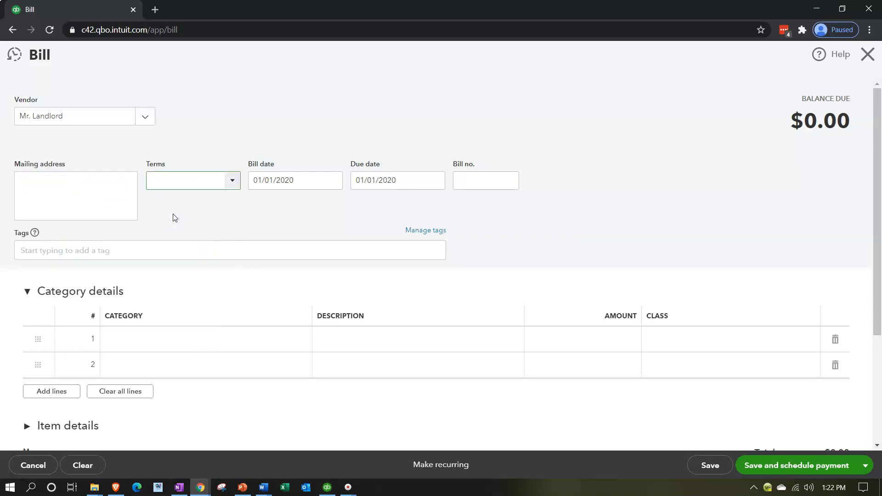
click(232, 181)
click(238, 130)
key(Tab)
key(Tab)
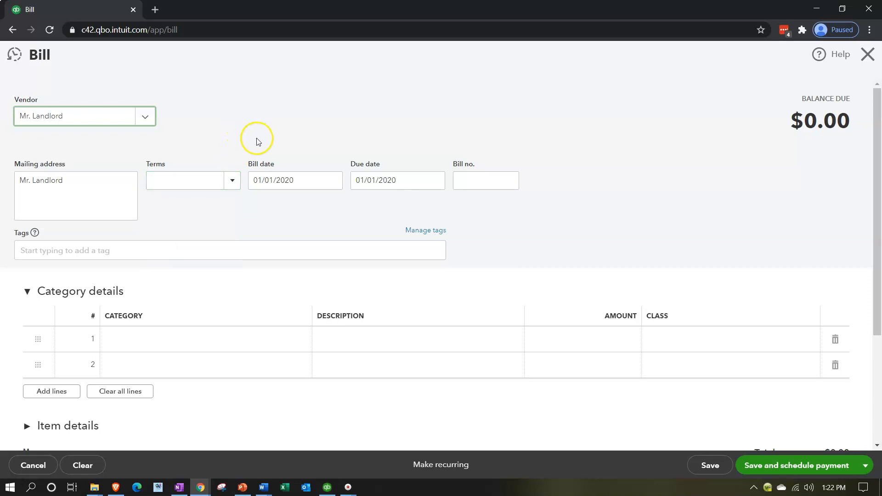
Set the bill date to 12/31/2020
key(Tab)
key(Tab)
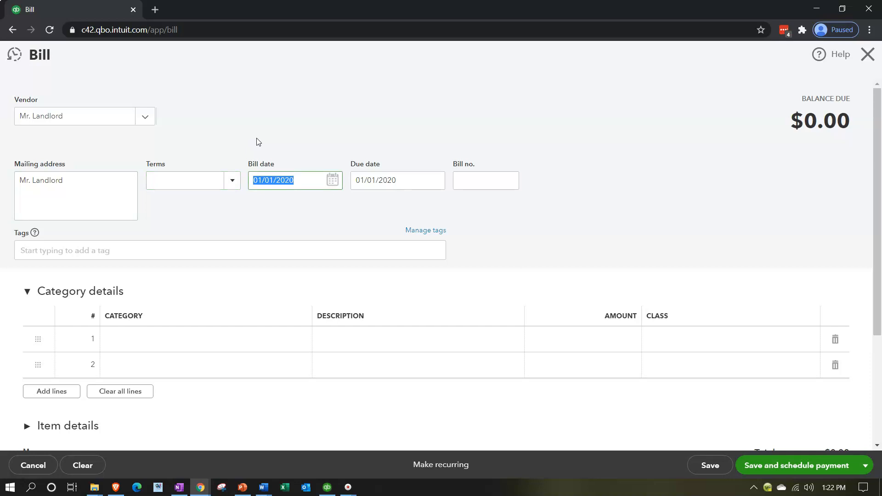
text(02)
key(BackSpace)
key(BackSpace)
click(280, 179)
text(12/31/2020)
key(Tab)
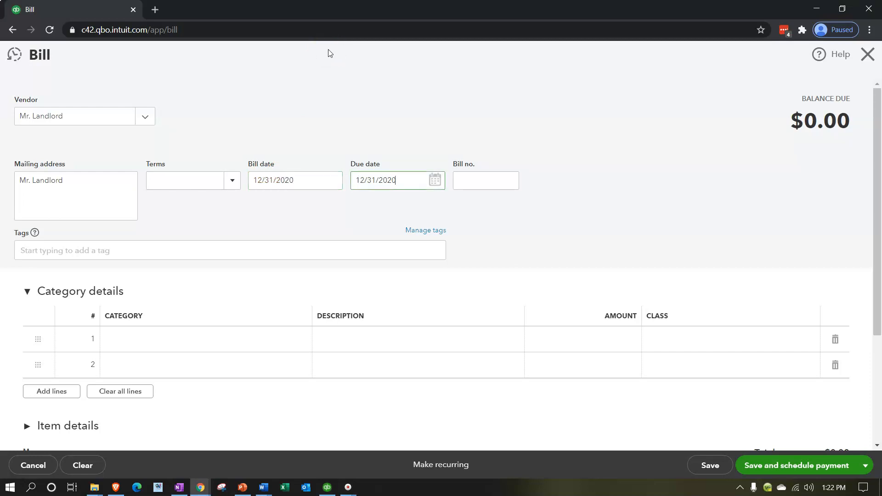
key(Tab)
key(Tab)
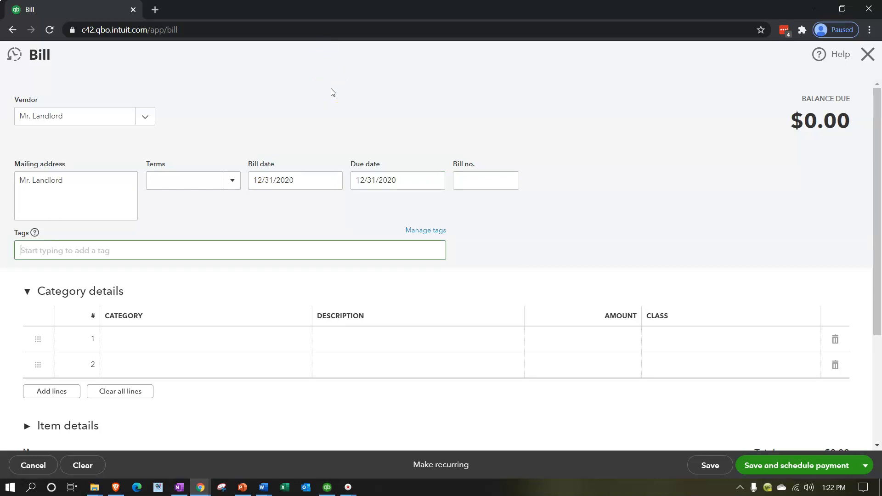
Fill the first category line with Rent & Lease and an amount of 1,000.00
click(177, 333)
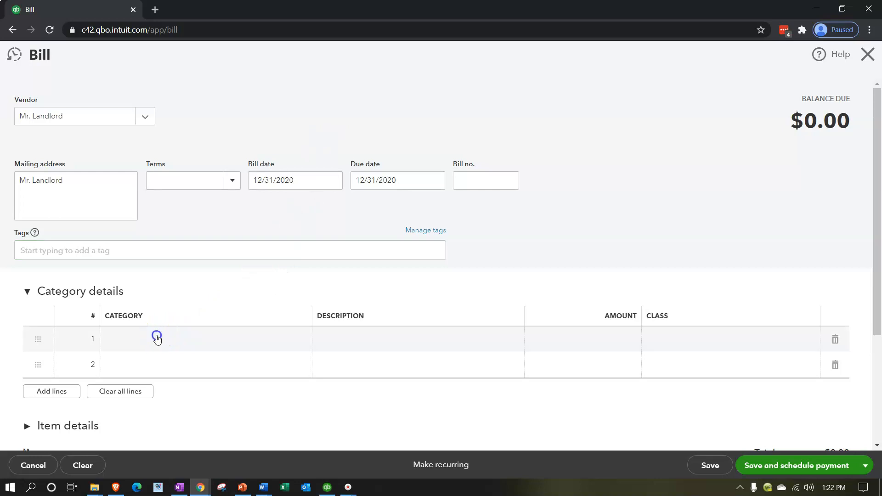
text(Rent)
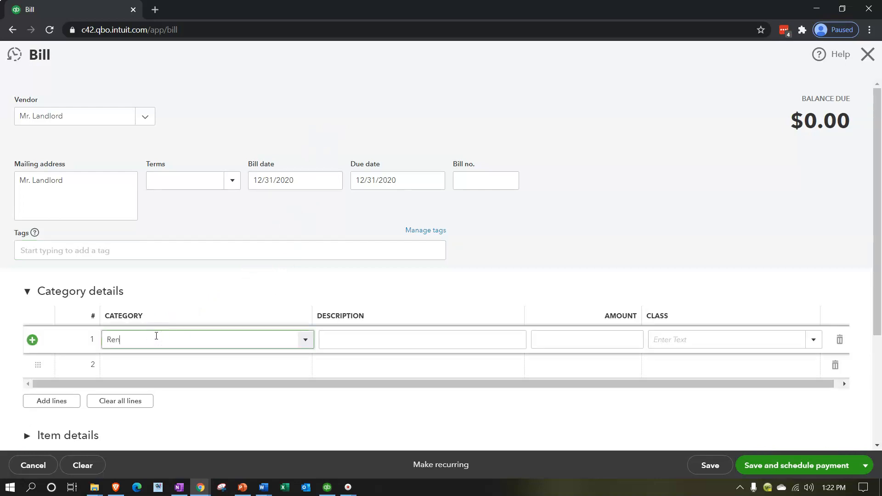
key(Down)
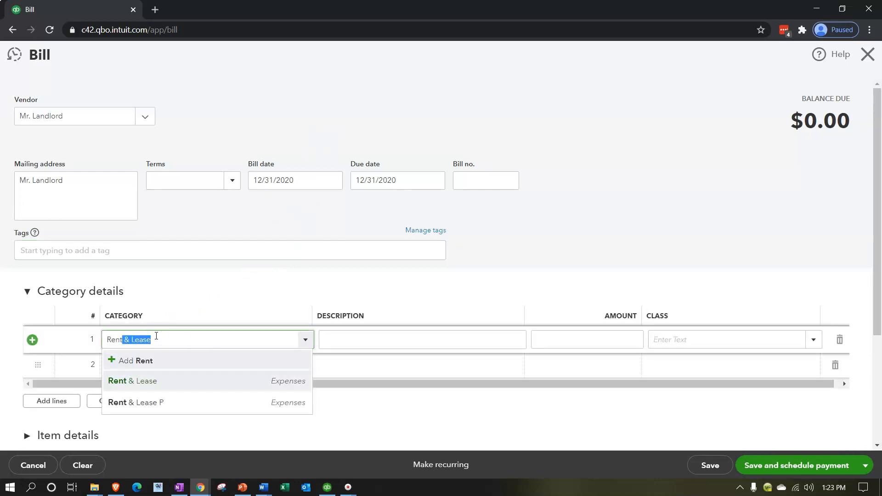
key(Tab)
key(Tab)
text(10)
key(Tab)
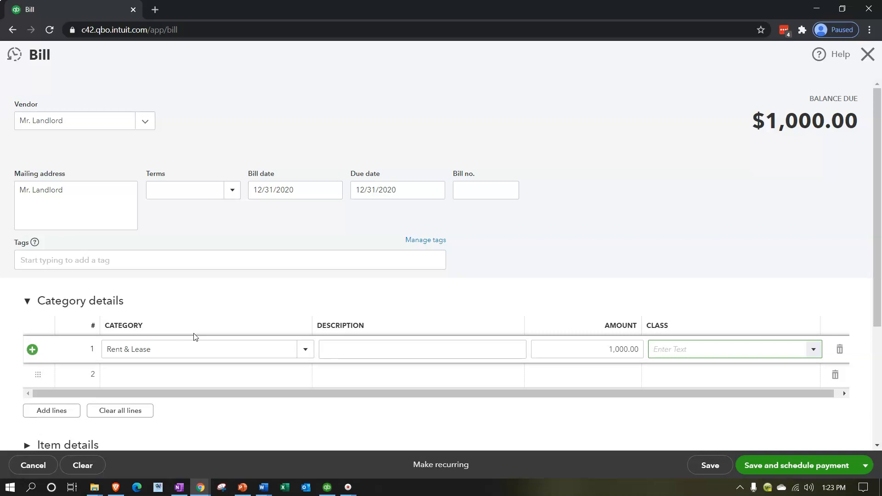
Turn the bill into a recurring template and choose Scheduled as its type
click(426, 466)
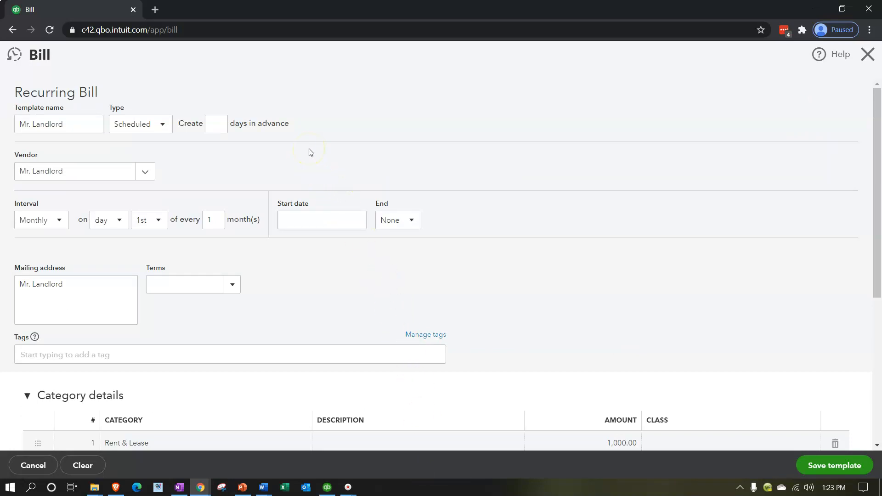
scroll(310, 153, down, 3)
scroll(311, 152, up, 3)
click(87, 129)
click(163, 125)
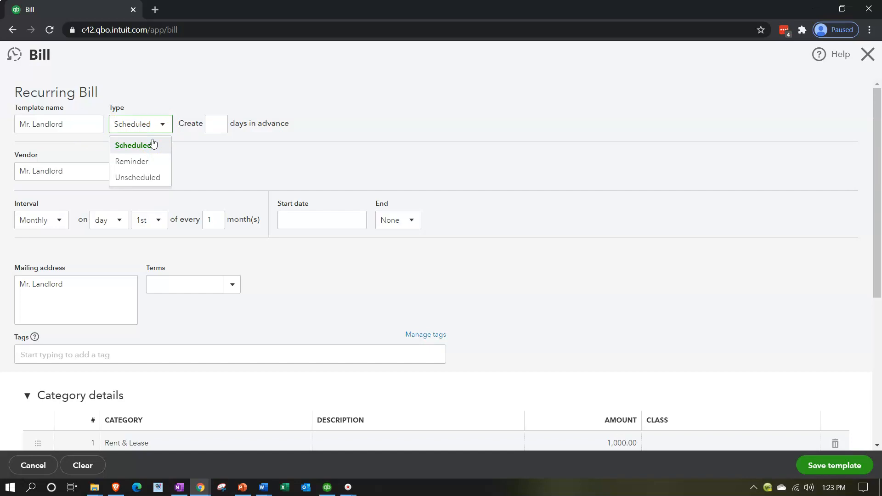
click(149, 165)
click(136, 162)
click(134, 146)
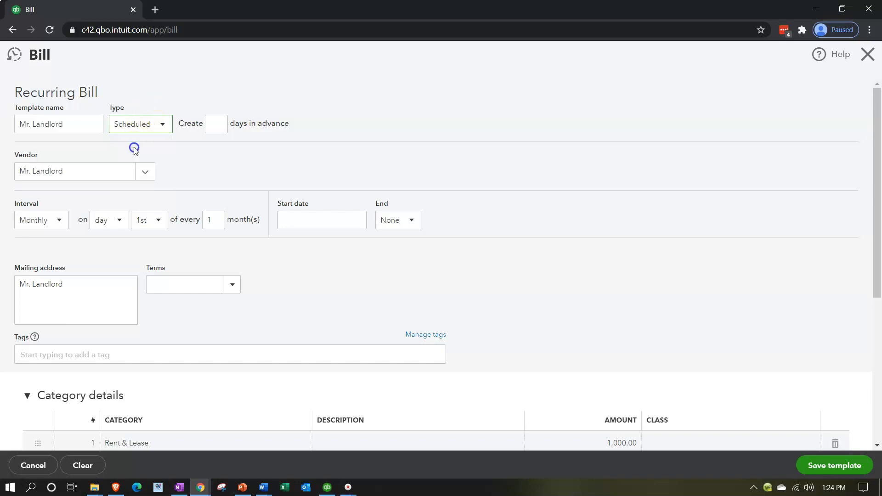
Have the recurring bill created 5 days in advance
click(215, 124)
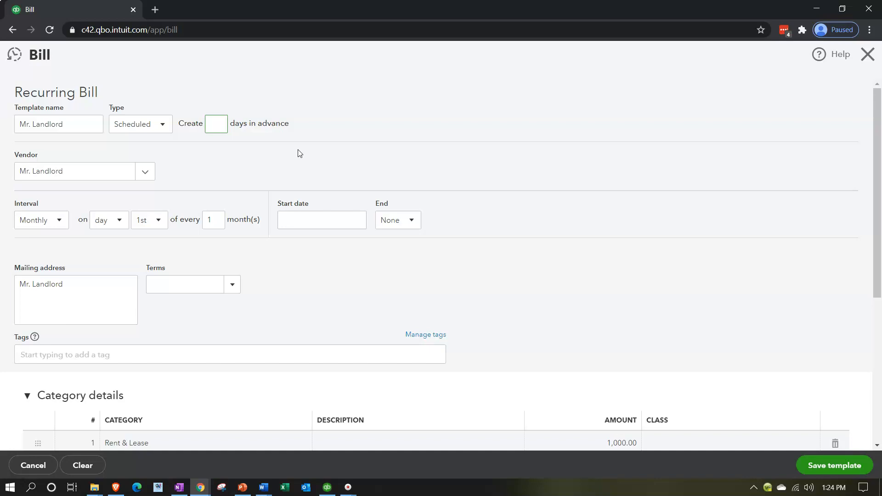
text(5)
key(Tab)
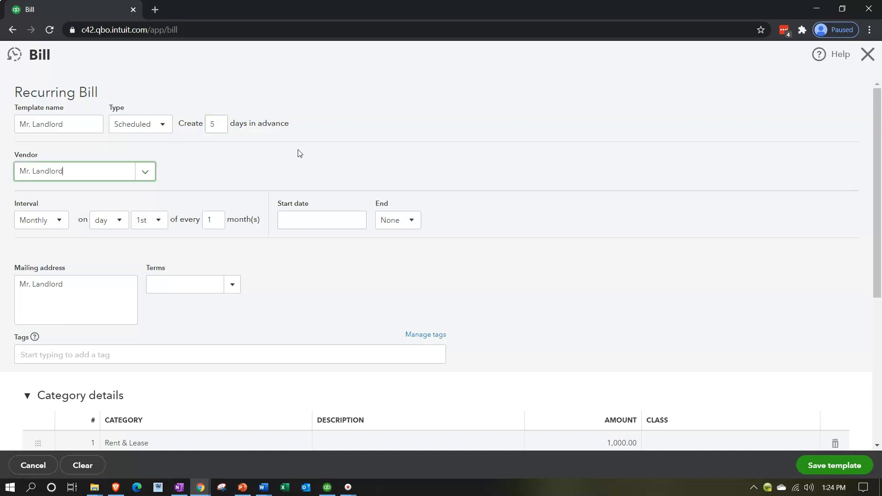
key(Tab)
key(Tab)
key(Tab)
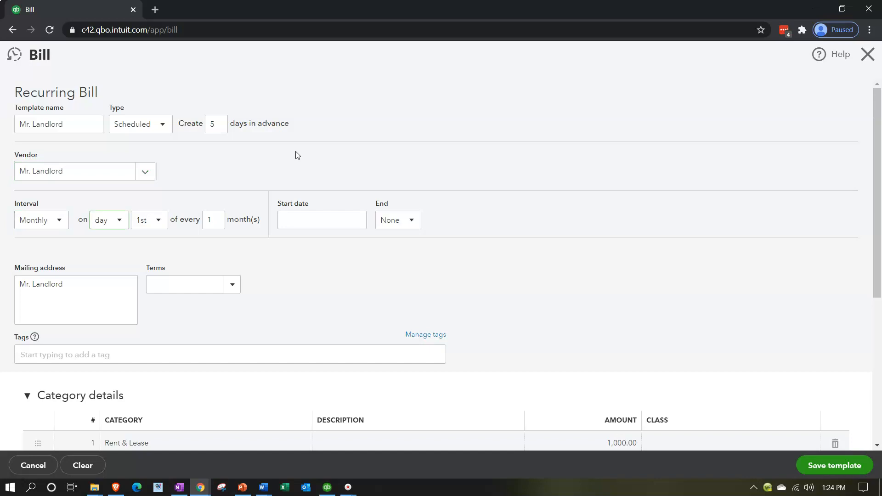
Set the recurring bill's advance creation to 1 day
click(269, 157)
double_click(212, 124)
text(1)
key(Tab)
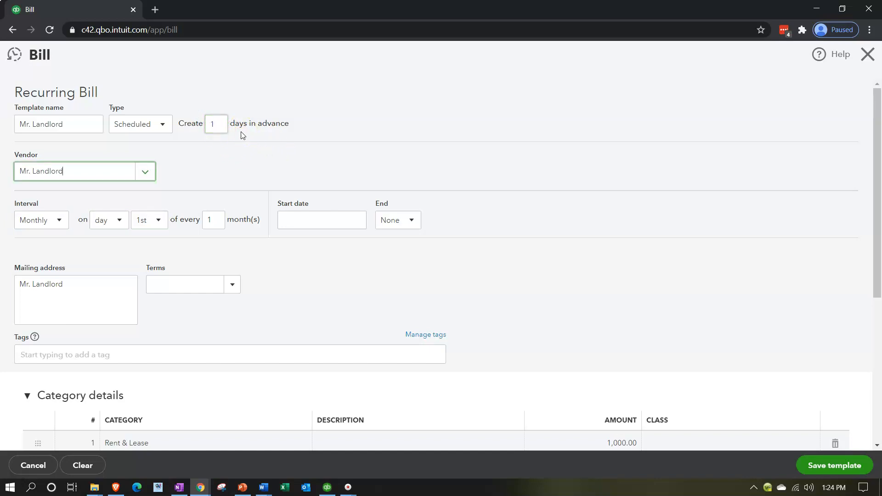
Examine the interval, day and month-frequency options available for the recurring bill's schedule
click(58, 221)
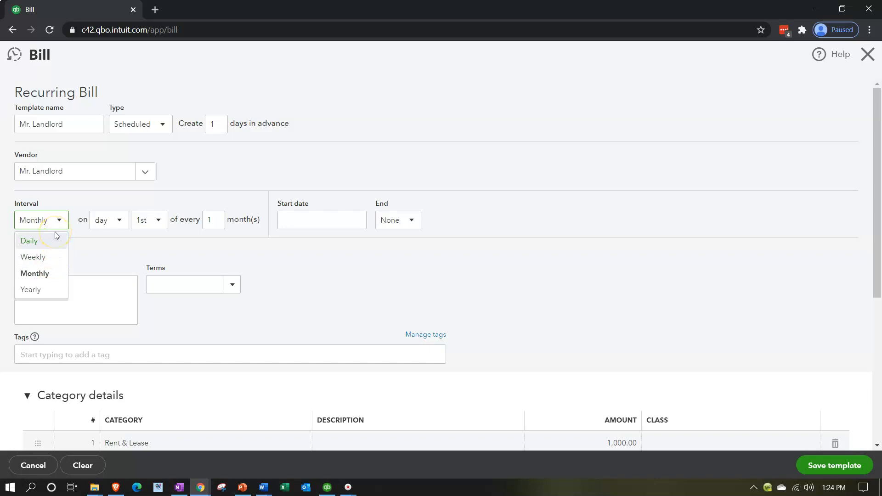
click(55, 232)
click(119, 224)
click(119, 225)
click(157, 220)
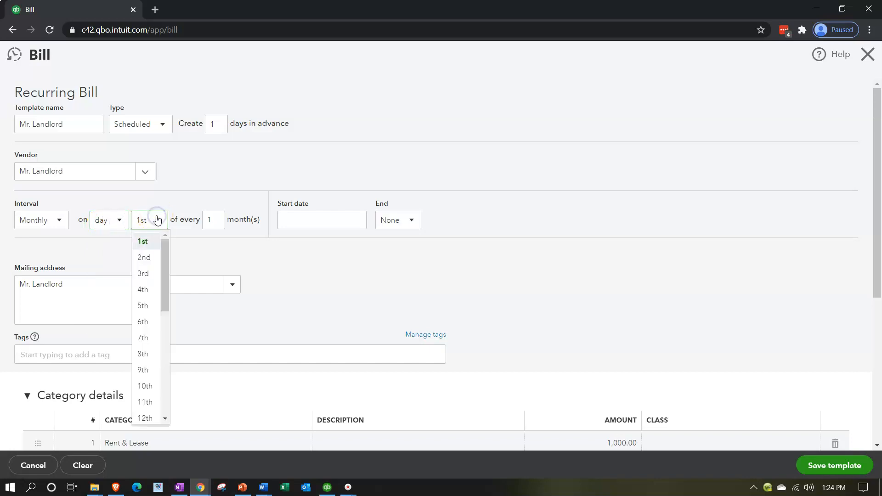
click(157, 220)
click(119, 218)
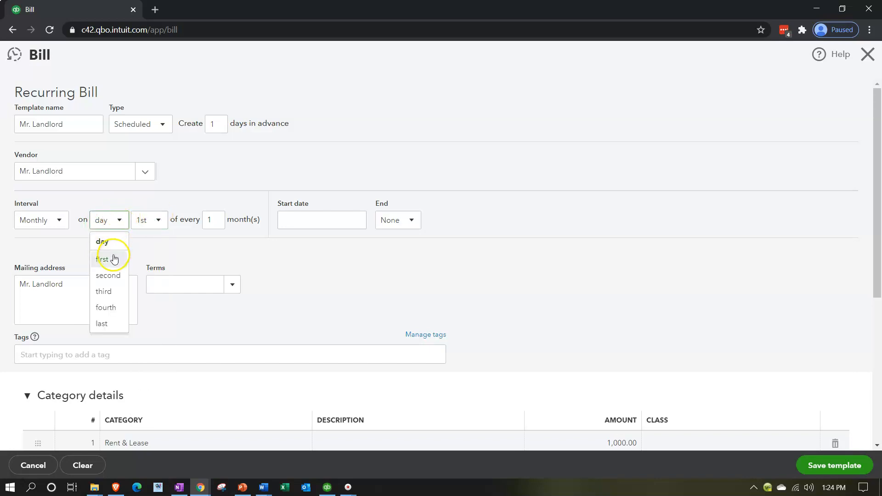
click(158, 221)
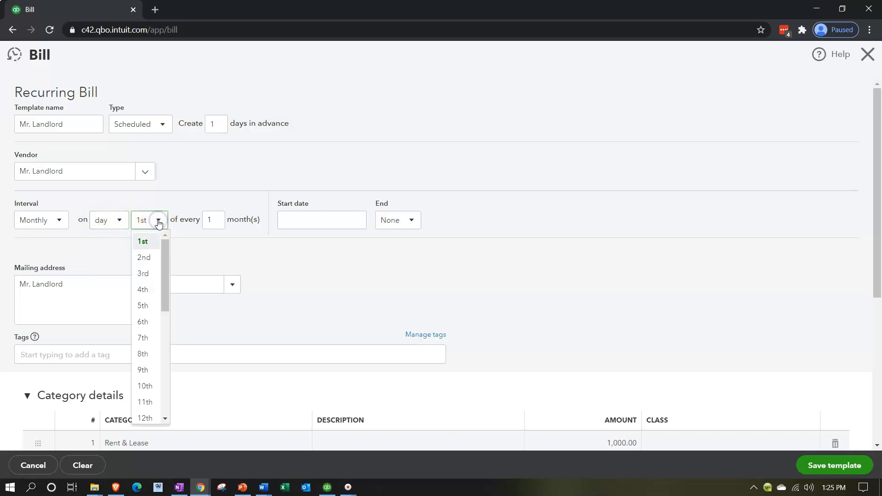
click(158, 221)
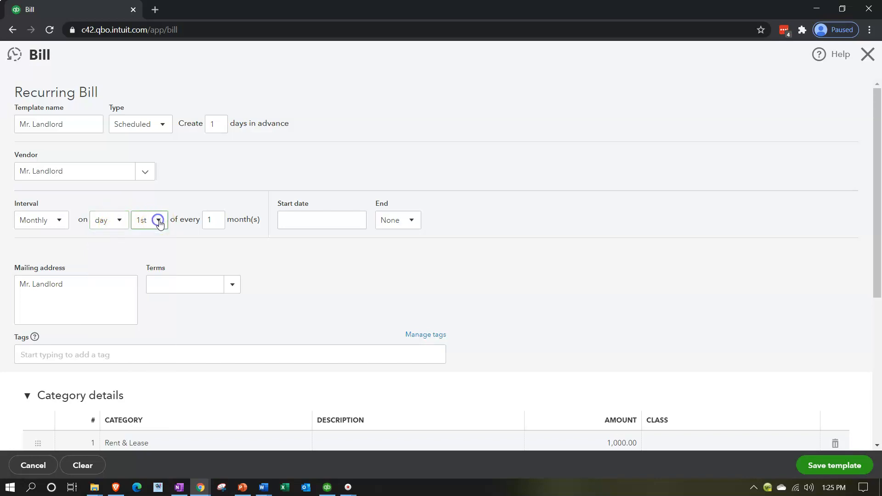
double_click(215, 223)
Set the recurring bill's start date to 02/19/2021
click(315, 220)
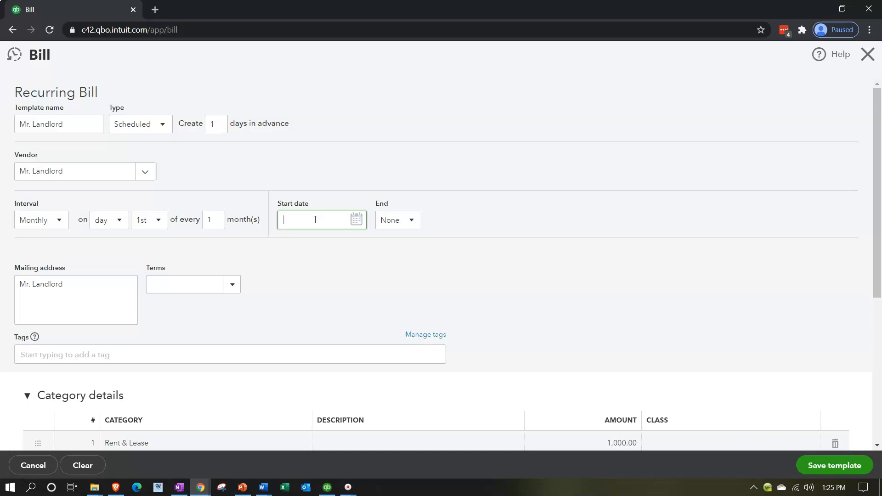
text(02)
text(/19/2021)
key(Tab)
click(330, 265)
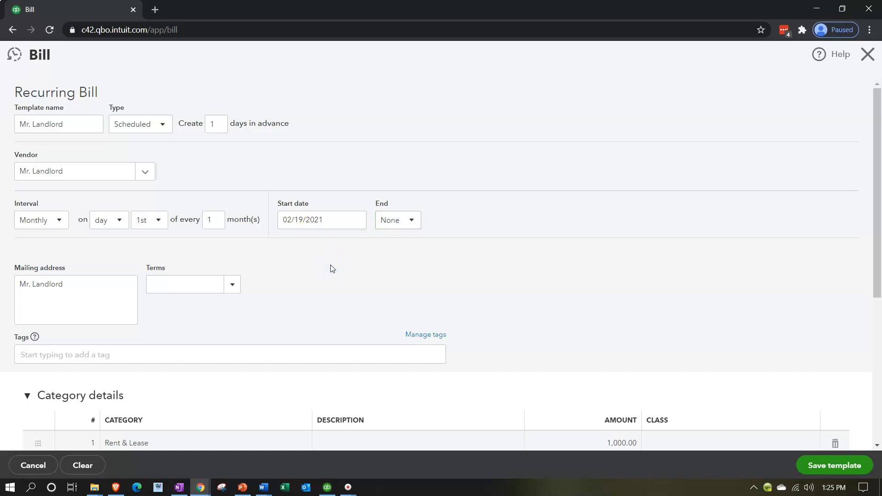
click(416, 227)
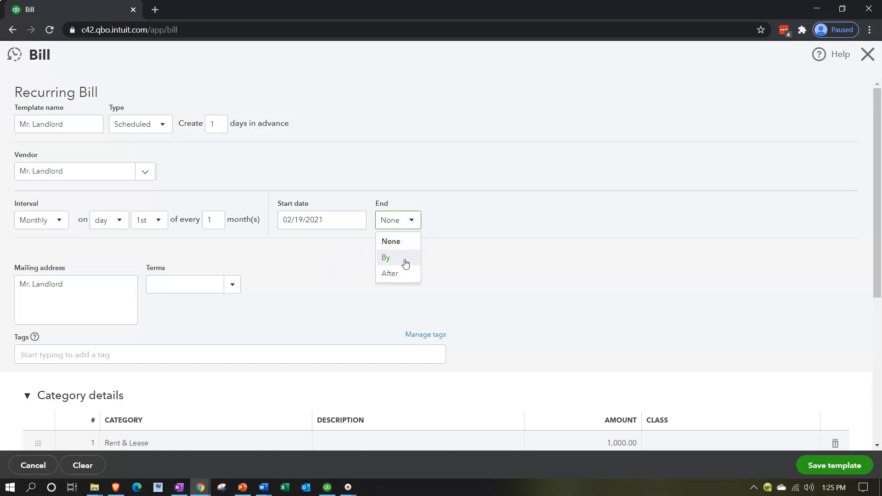
click(339, 282)
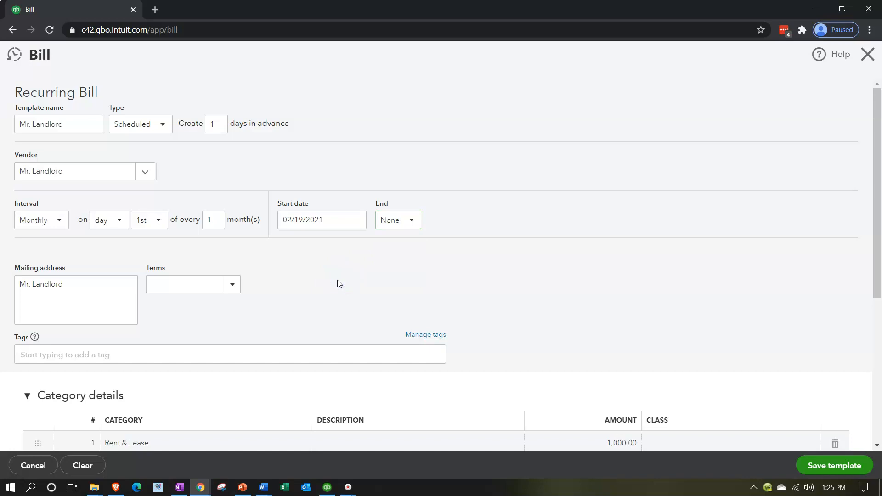
key(alt+p)
scroll(338, 283, down, 4)
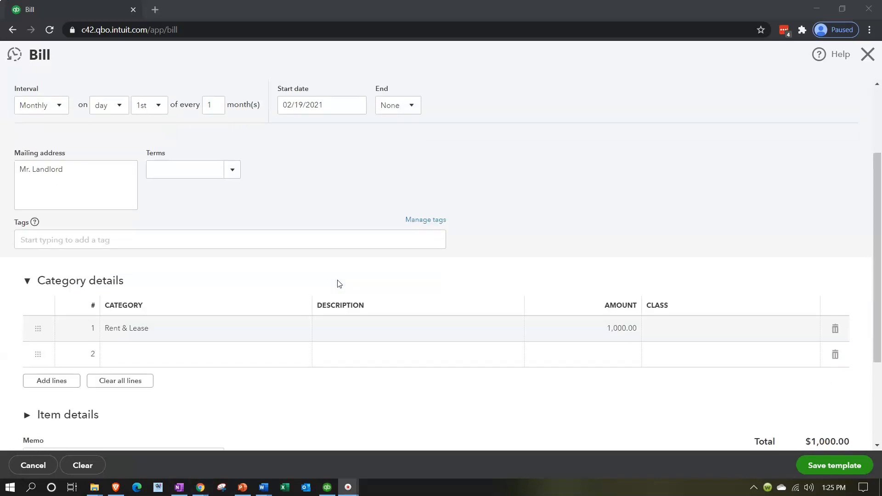
scroll(338, 283, up, 4)
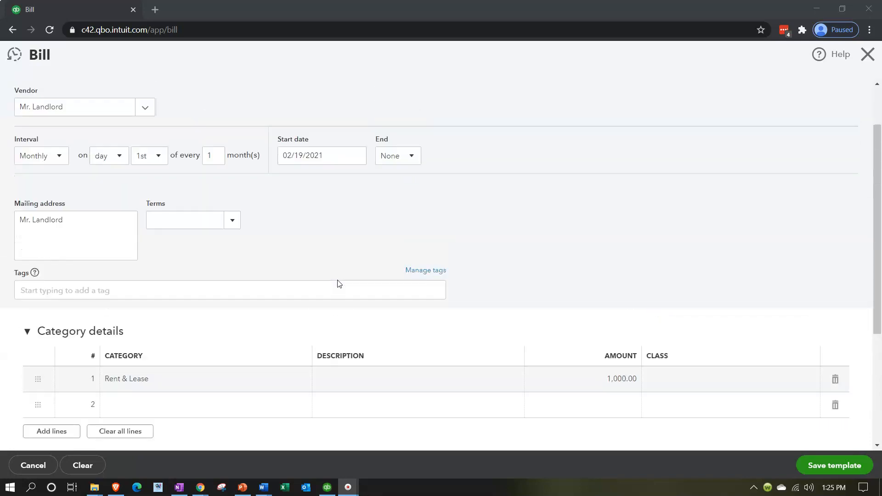
Save the recurring rent bill template, accepting the missing class
click(280, 228)
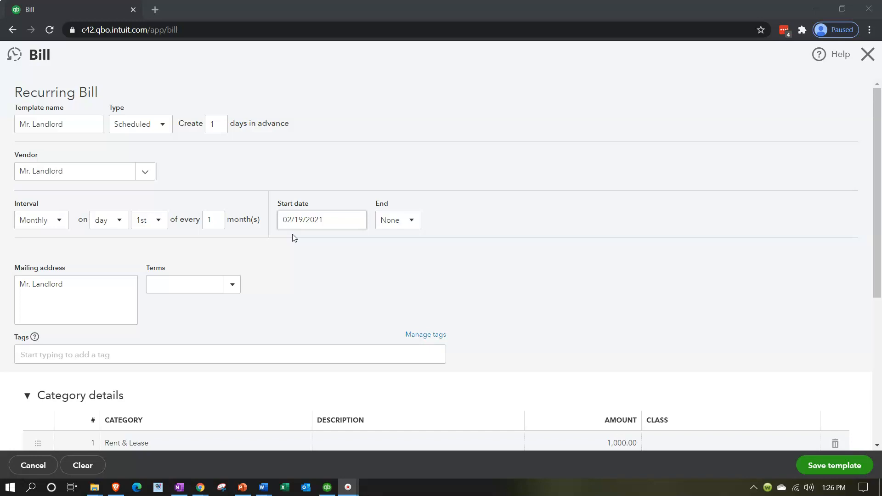
scroll(633, 357, down, 1)
click(814, 465)
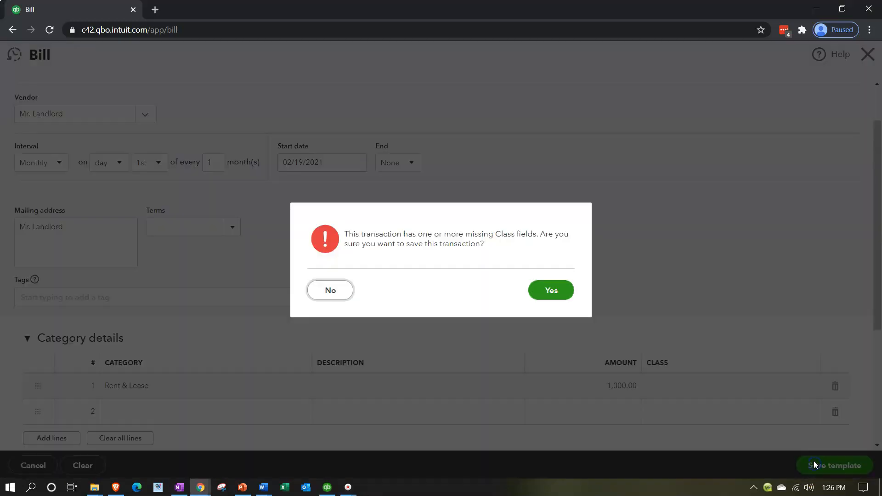
click(553, 291)
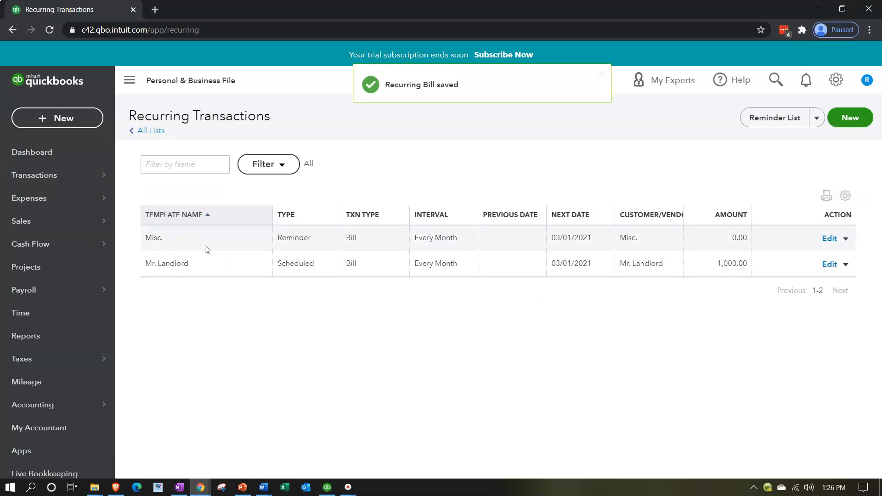
Reopen the recurring transactions list from the company settings and review the saved templates
click(834, 82)
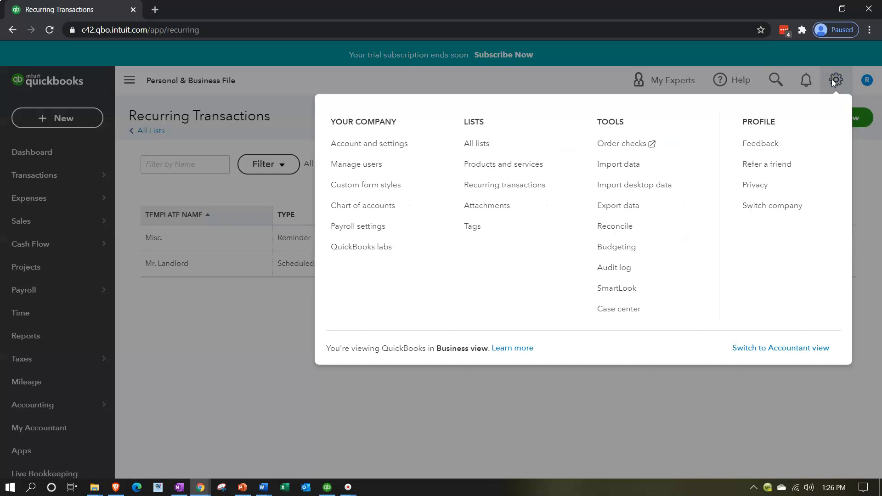
click(495, 184)
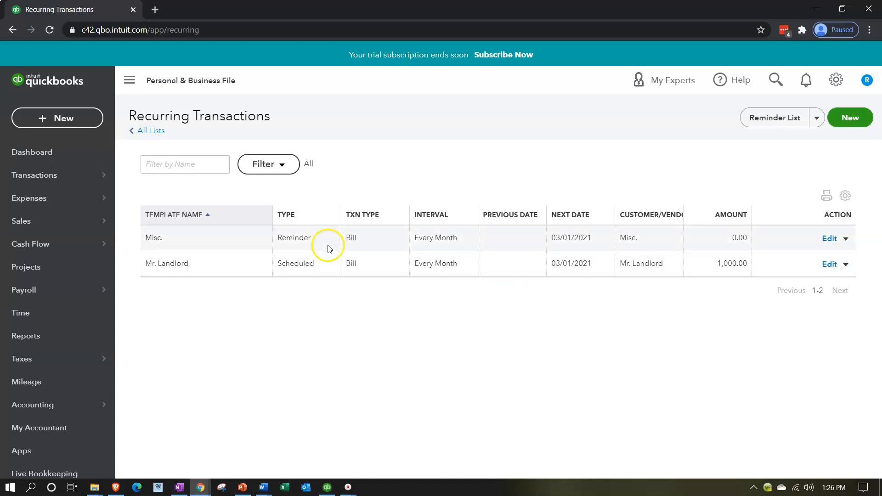
click(322, 265)
Filter the recurring transactions by template type Scheduled and transaction type Bill
click(283, 165)
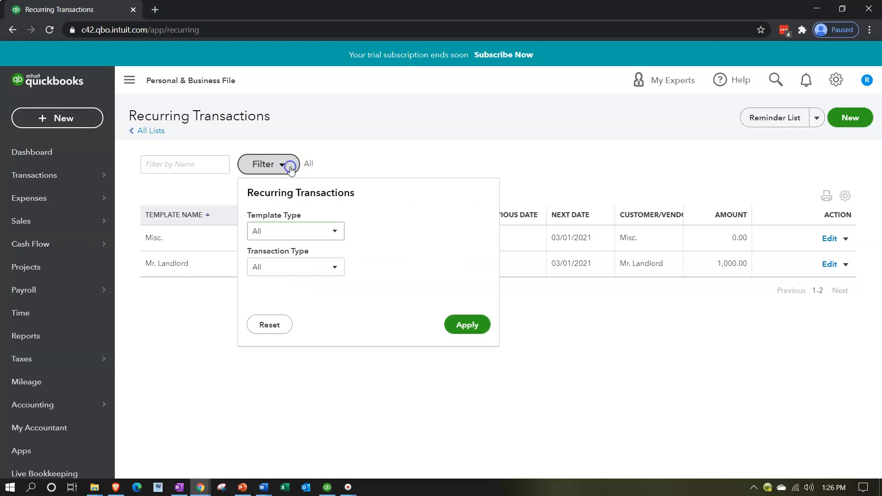
click(328, 229)
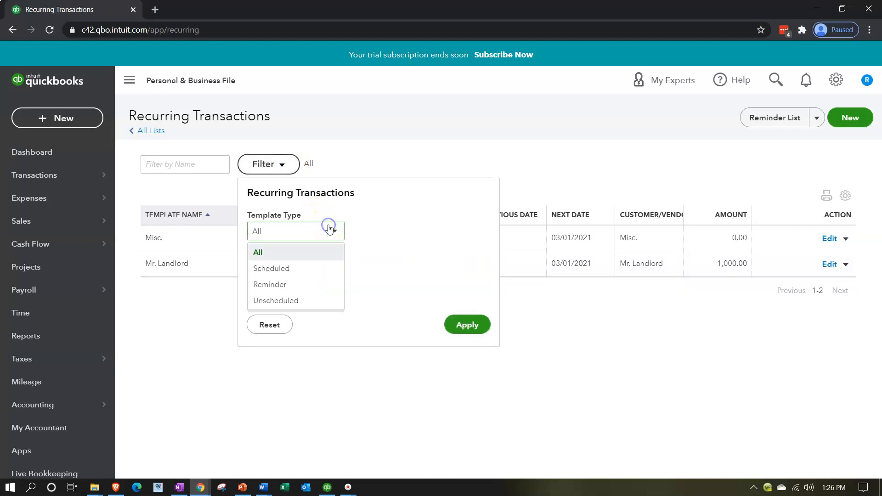
click(307, 270)
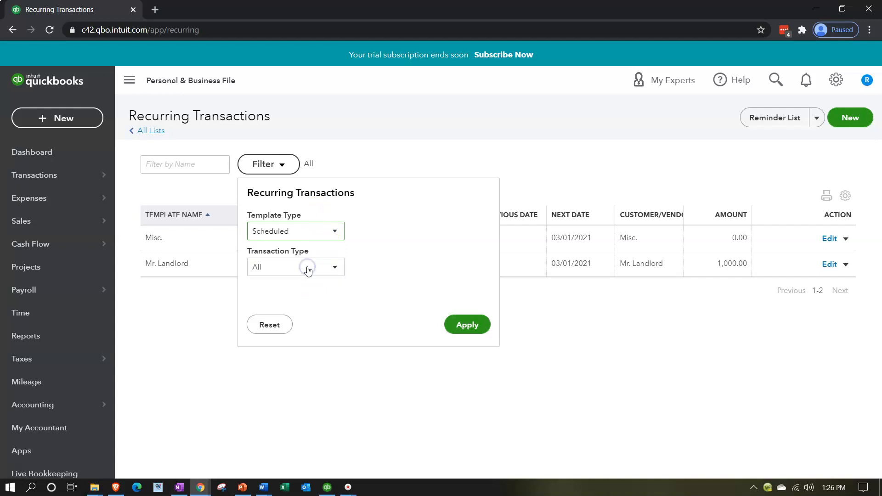
click(327, 269)
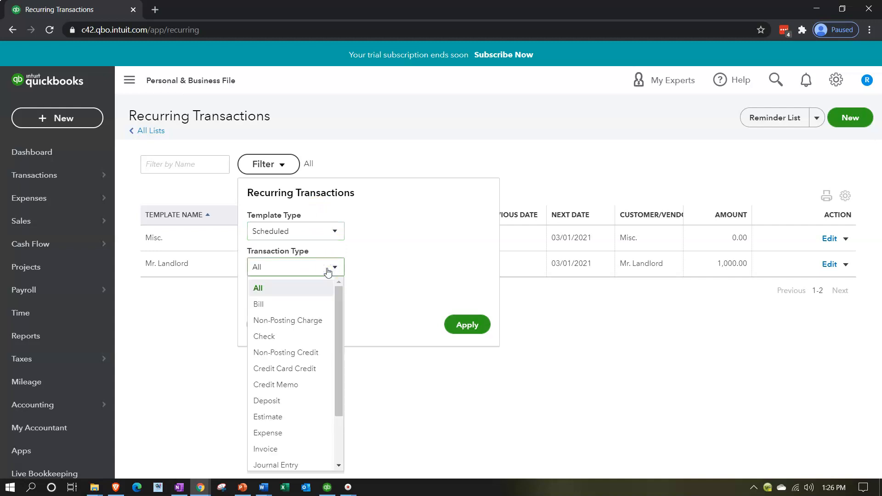
click(311, 302)
click(467, 323)
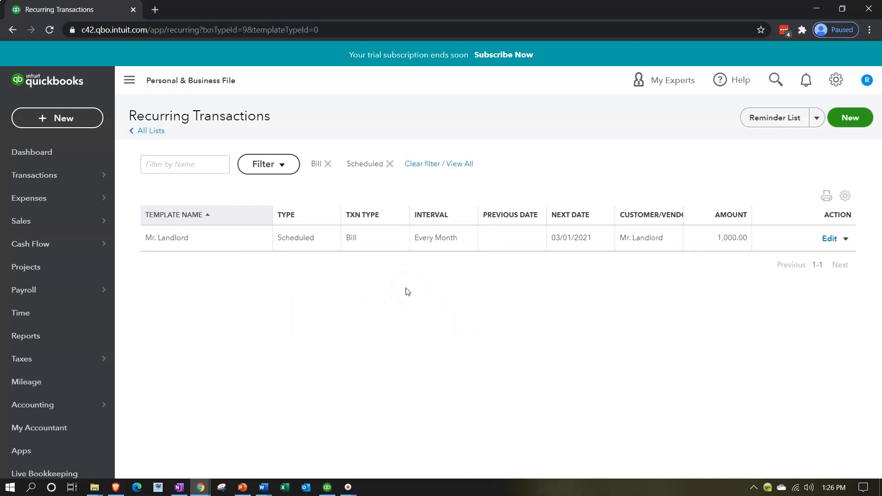
Preview a bill made from the Mr. Landlord template without saving it, and check the template's other available actions
click(845, 238)
click(812, 260)
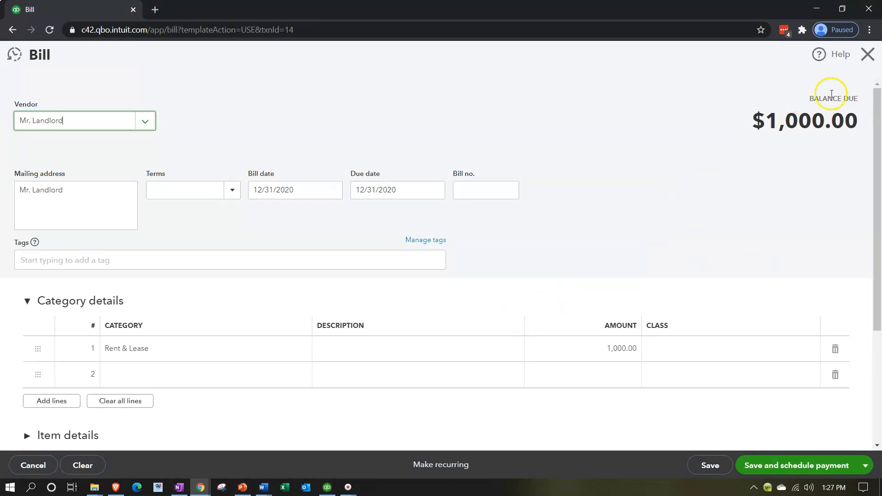
click(863, 65)
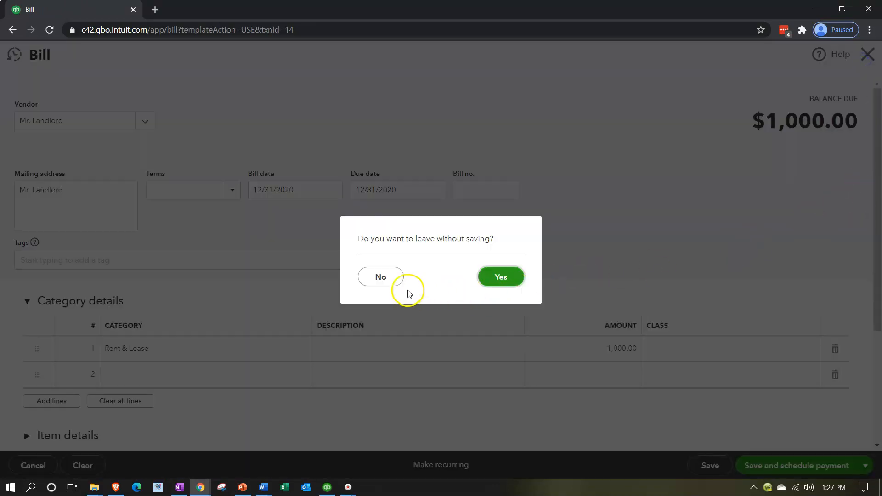
click(501, 279)
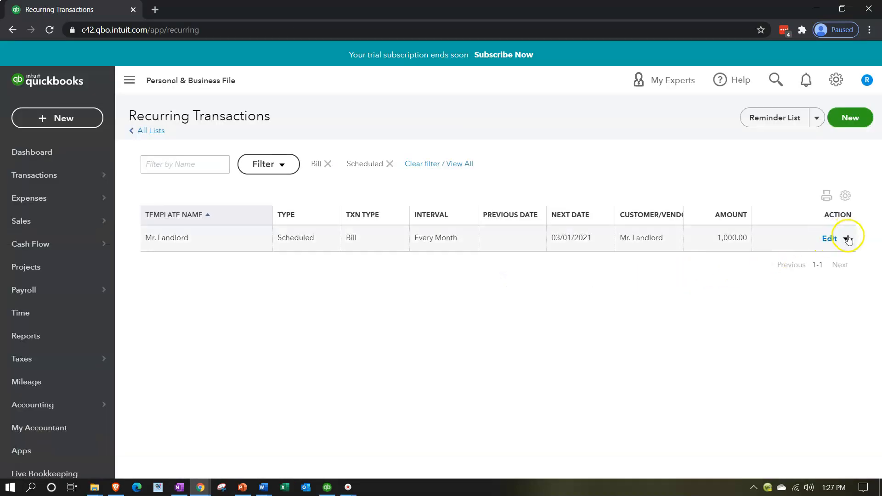
click(844, 237)
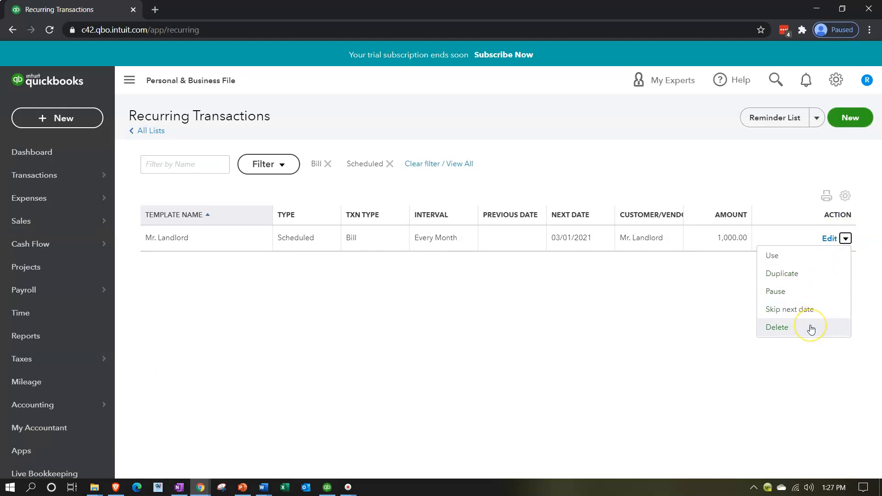
click(592, 353)
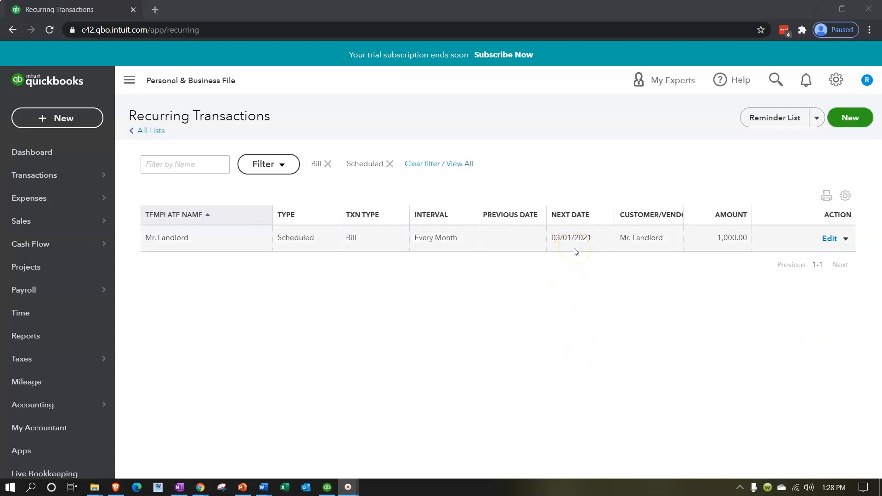
Change the Mr. Landlord template's interval to Daily and save it without a class
click(828, 240)
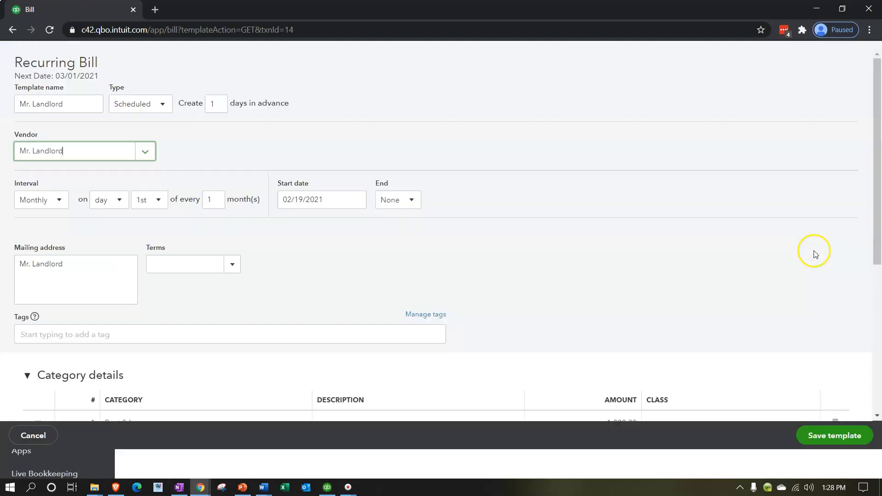
click(59, 229)
click(41, 251)
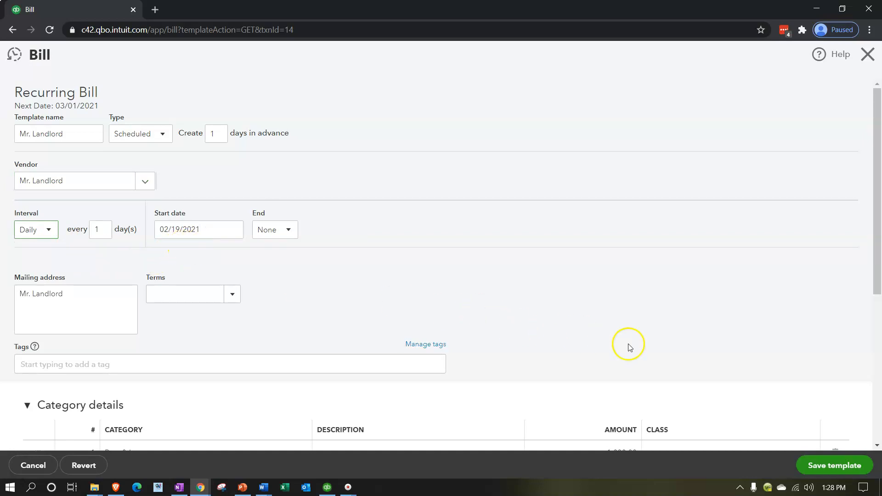
click(822, 467)
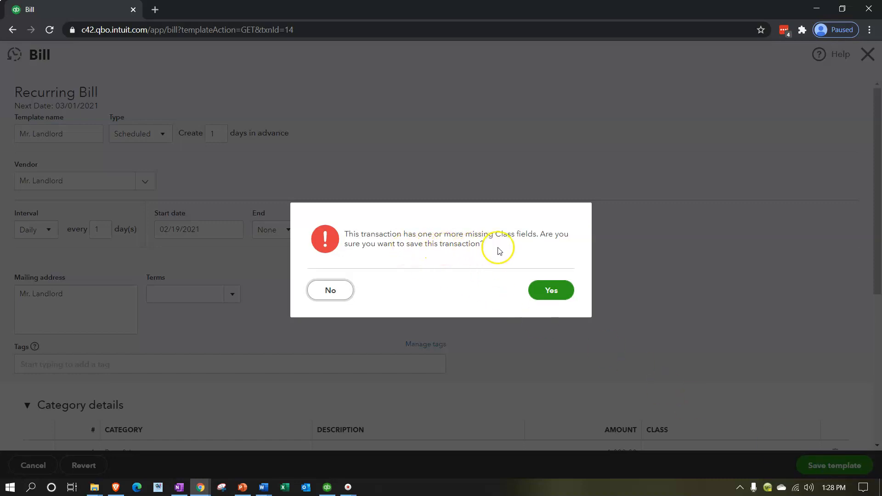
click(545, 293)
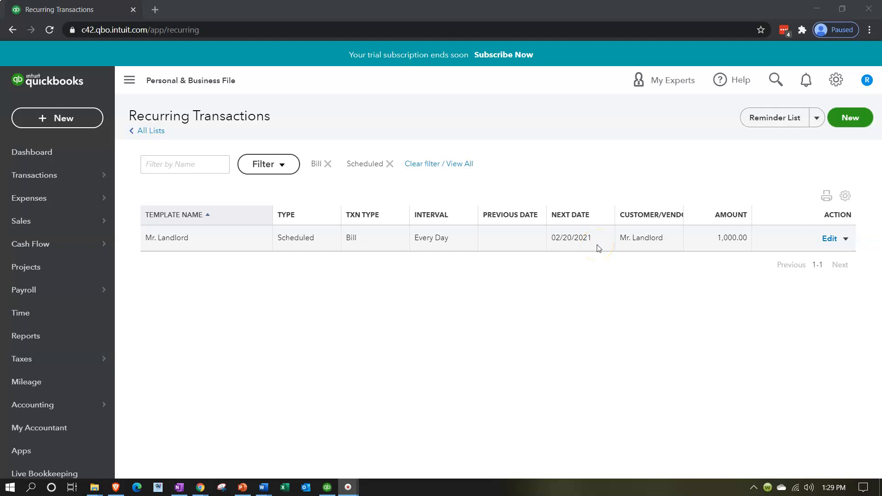
Check Pay Bills for any bills waiting to be paid, and leave it without paying
click(79, 122)
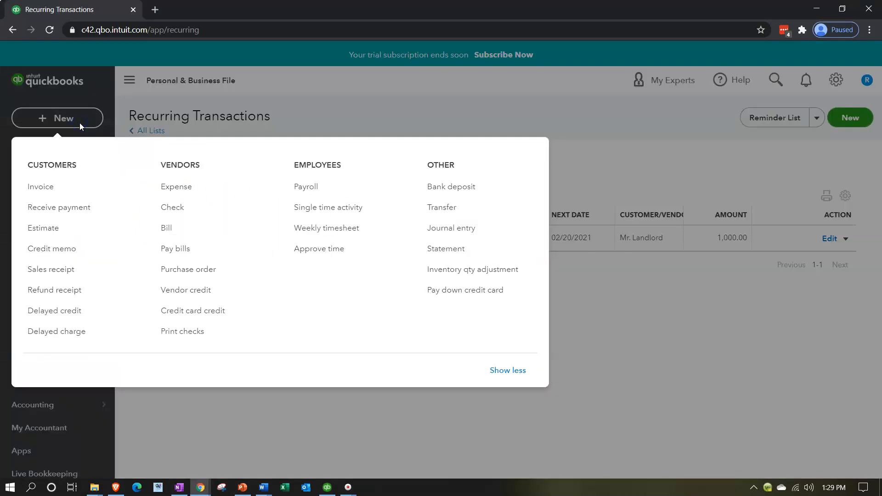
click(171, 250)
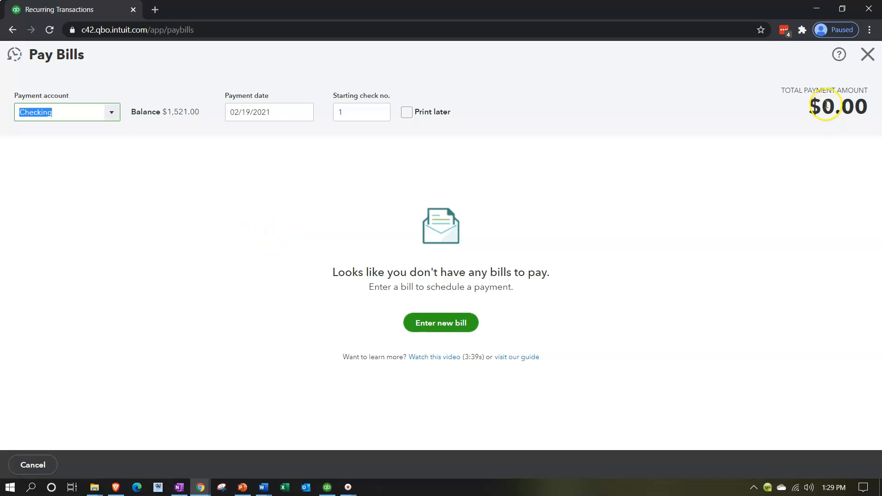
click(867, 54)
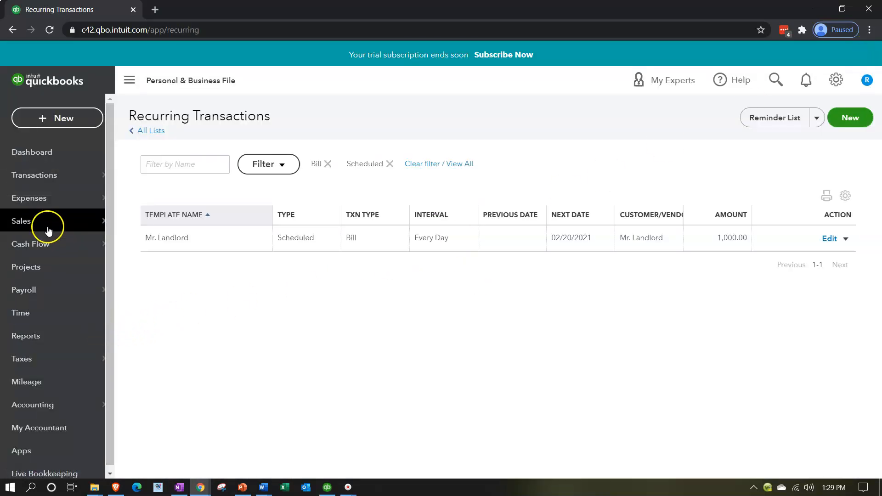
Check the open balances in the vendor list under expenses
mouse_move(41, 220)
click(28, 198)
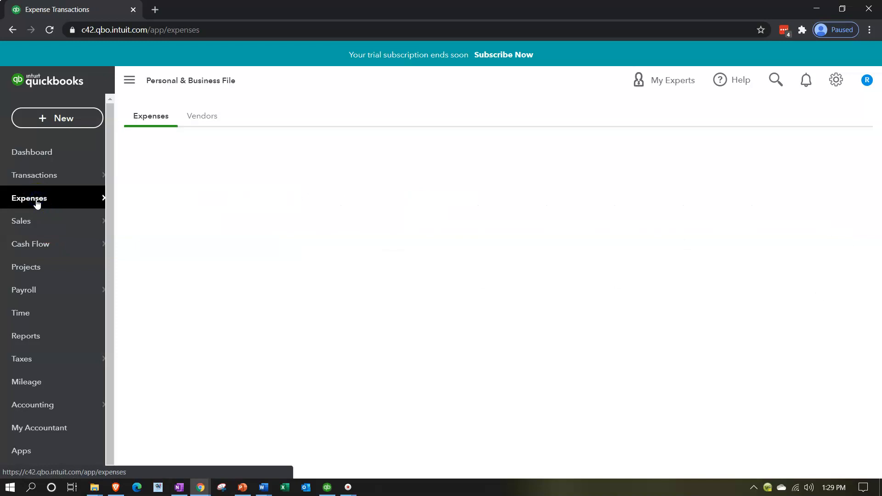
click(202, 116)
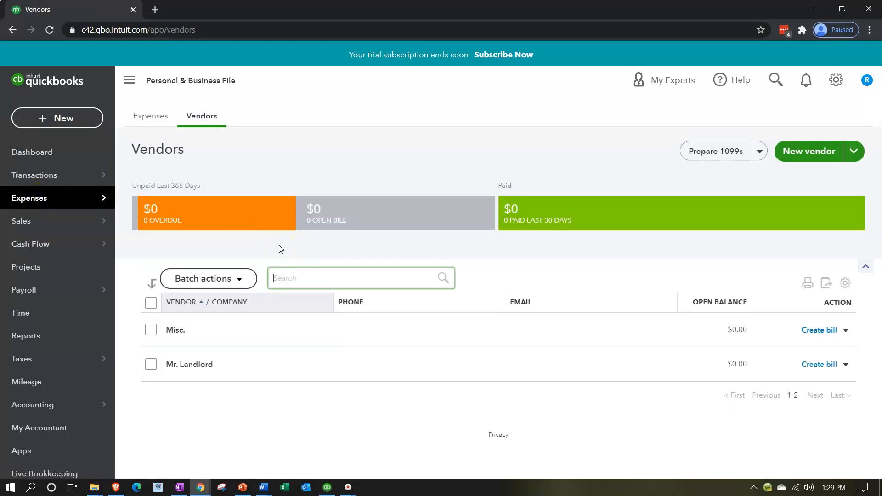
click(270, 254)
Start a new bill and add Insurance Co as its new vendor
click(59, 118)
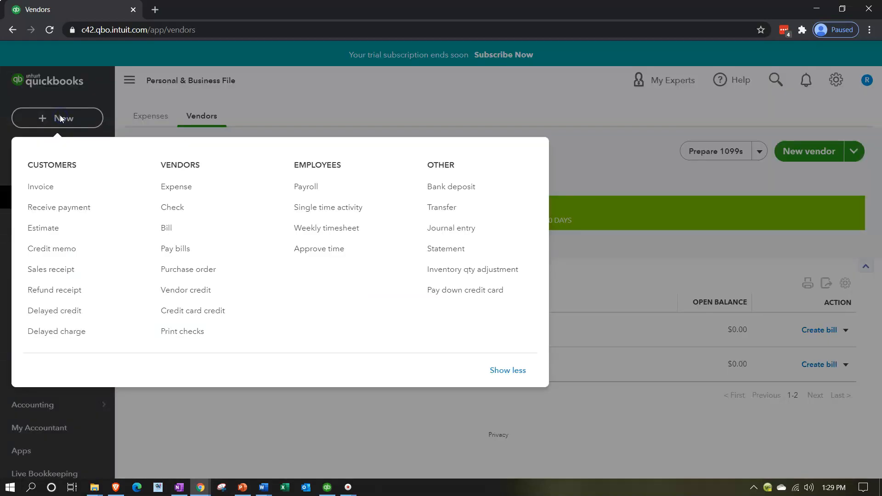
click(166, 230)
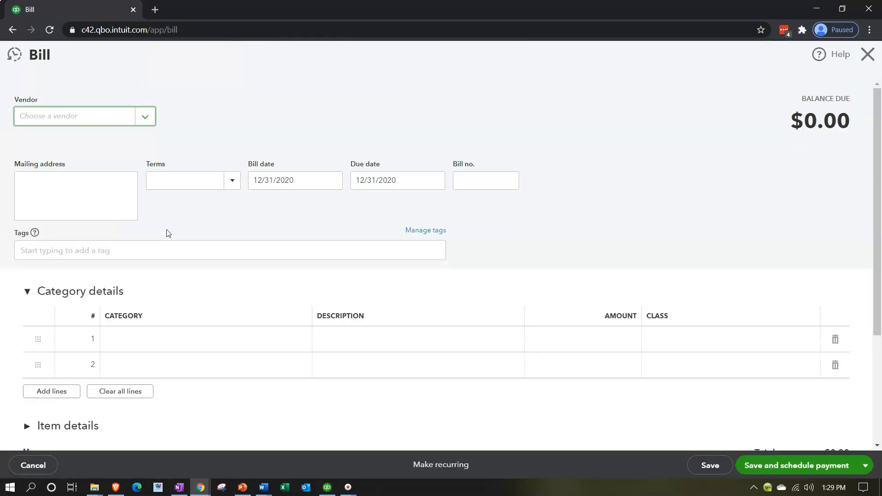
click(74, 117)
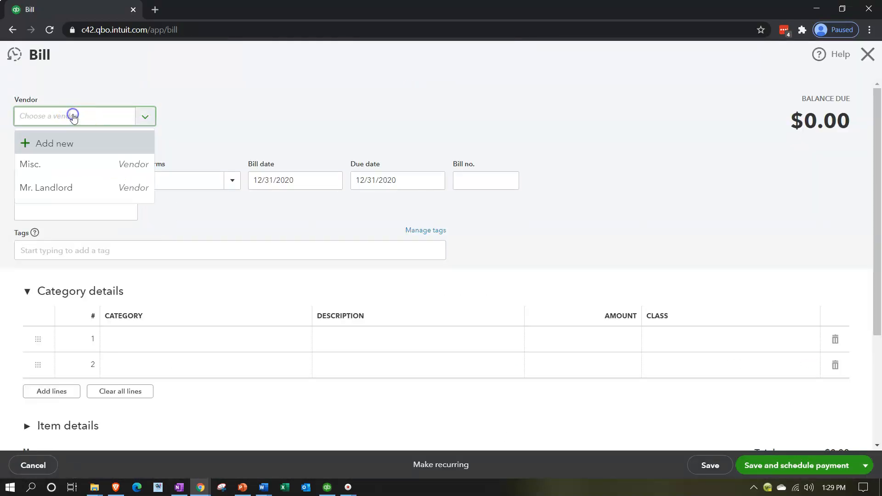
text(Insu)
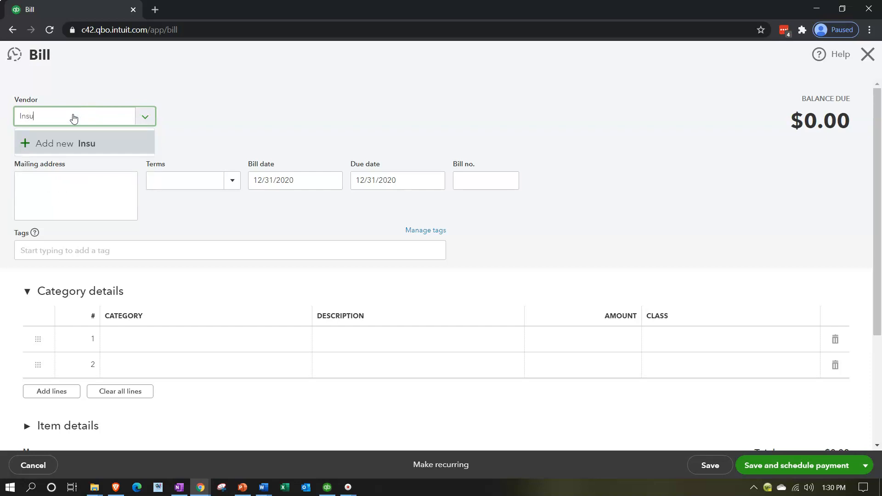
text(rance Co)
key(Return)
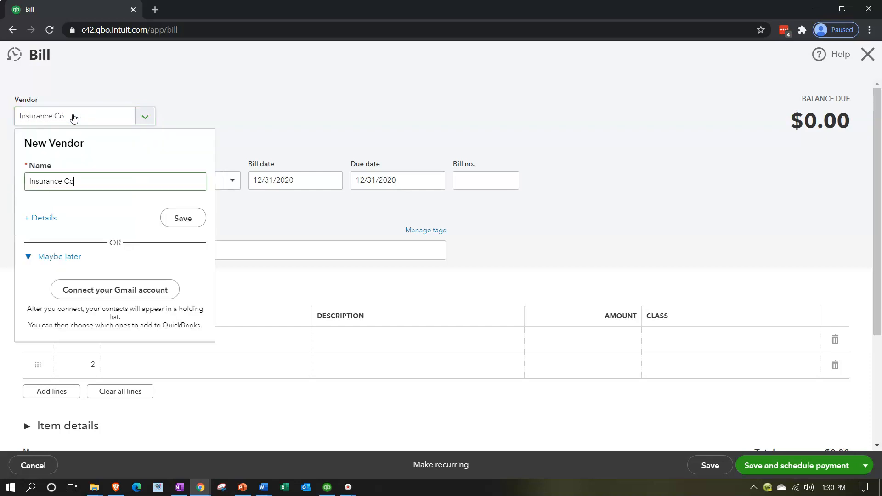
click(173, 216)
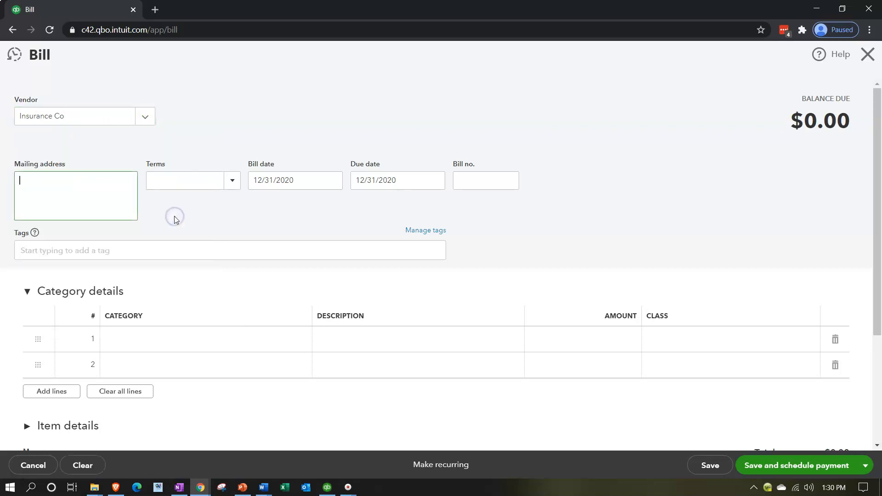
Assign the Insurance expense category to the bill's first line
key(Tab)
key(Tab)
key(Tab)
key(Tab)
key(Tab)
click(135, 343)
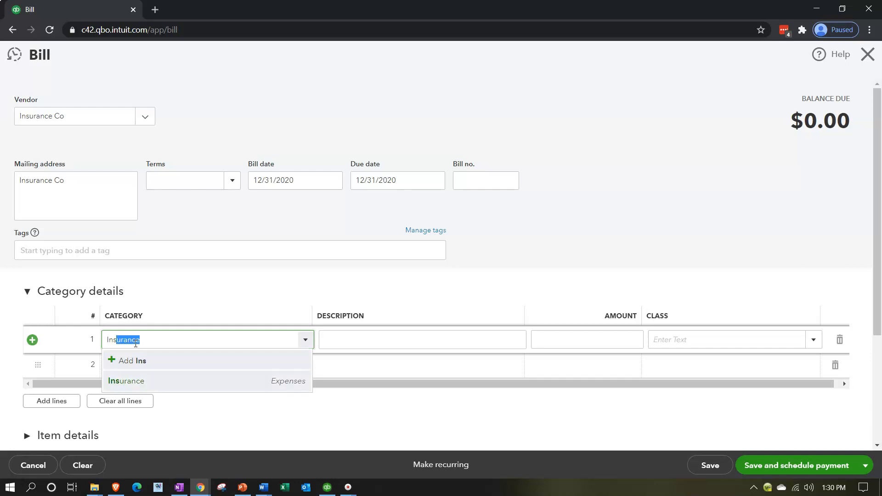
key(Tab)
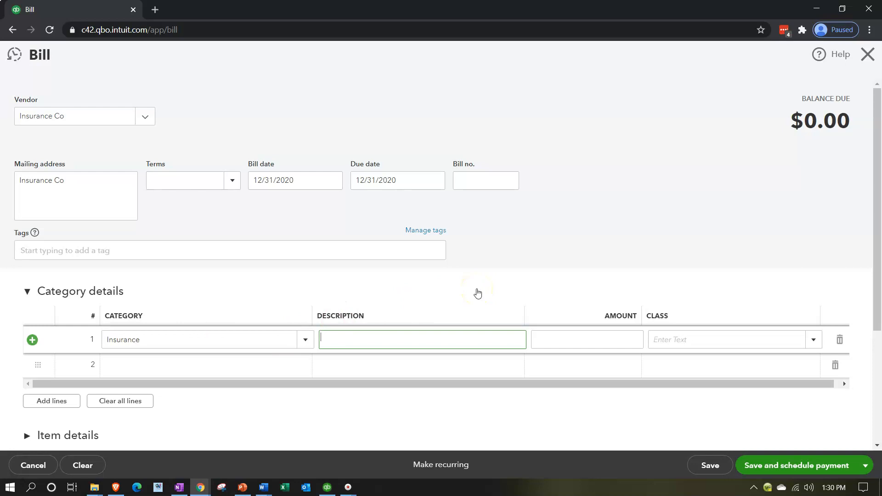
Make the Insurance Co bill recurring with the template type Reminder
click(458, 463)
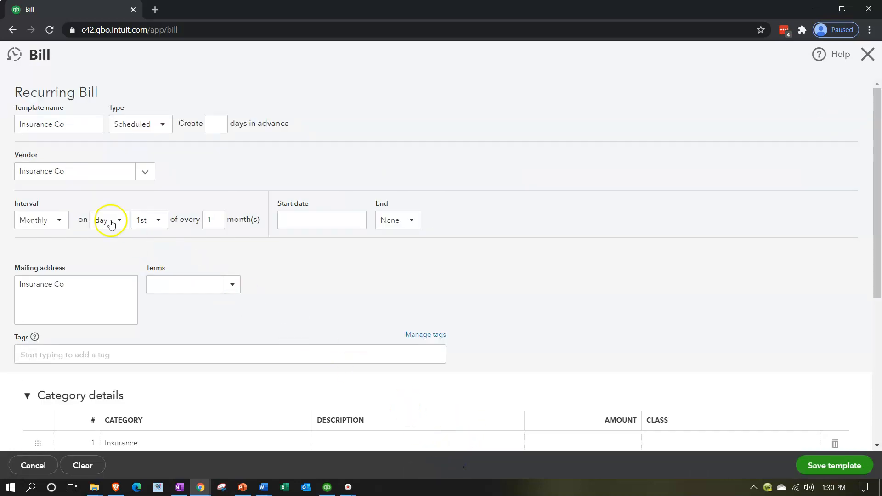
click(171, 124)
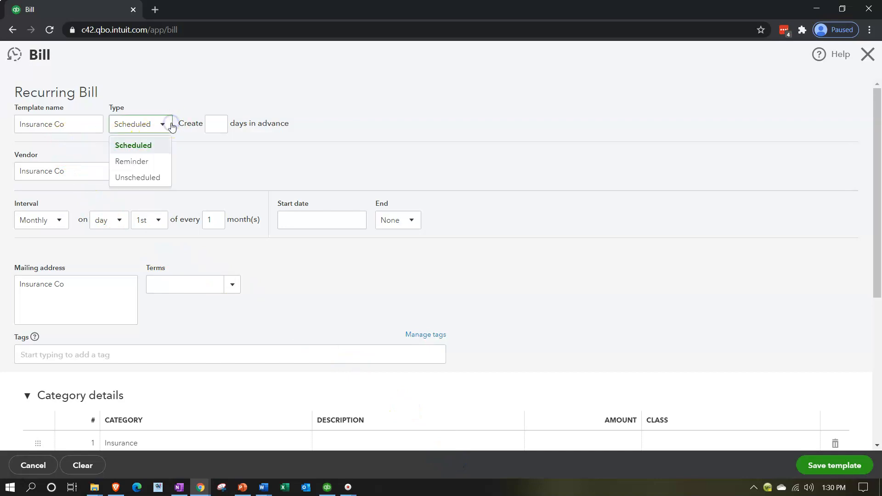
click(148, 161)
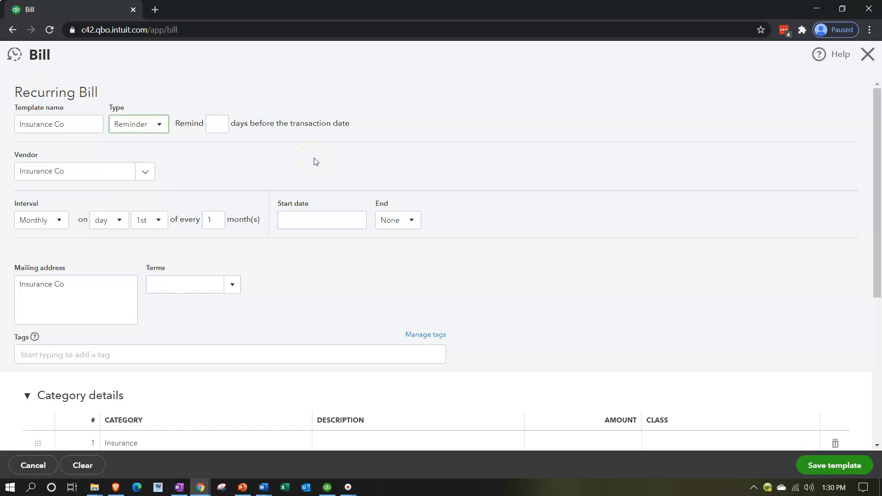
Set the Insurance Co bill's reminder to 1 day before the transaction date
click(214, 127)
key(Tab)
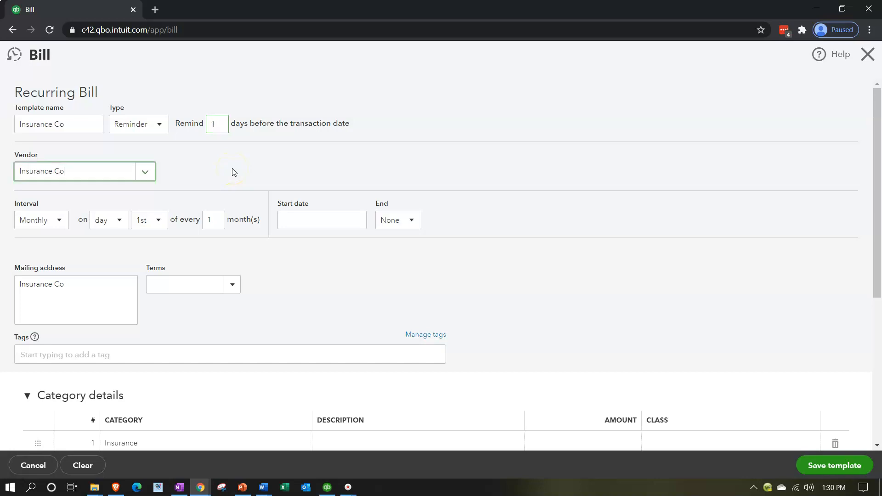
key(Tab)
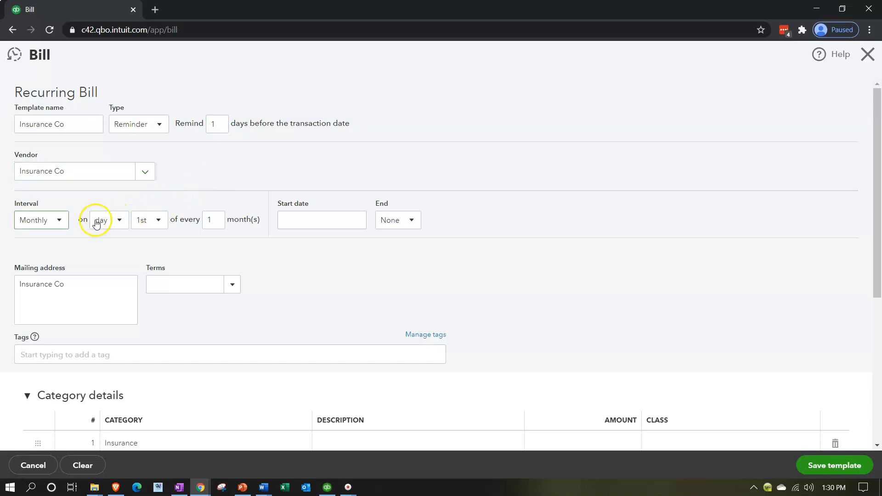
Set the recurring bill's interval to Daily, every 1 day, with the start date 02/19/2021
click(58, 222)
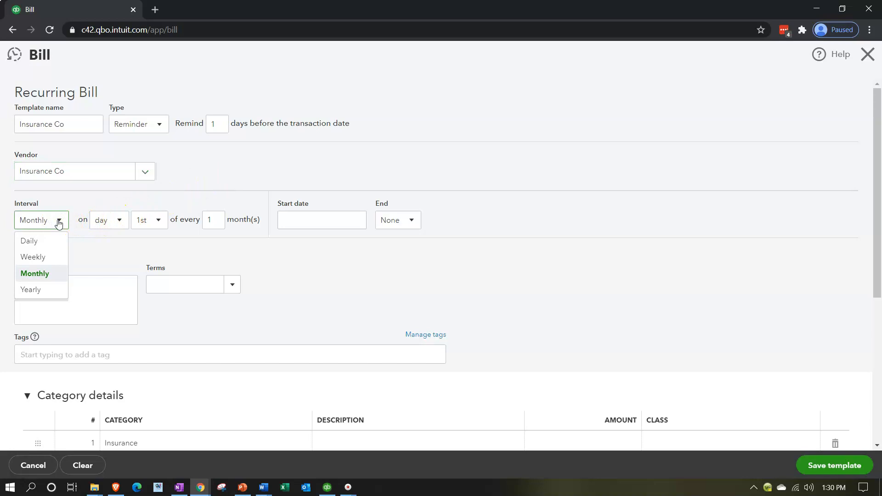
click(44, 290)
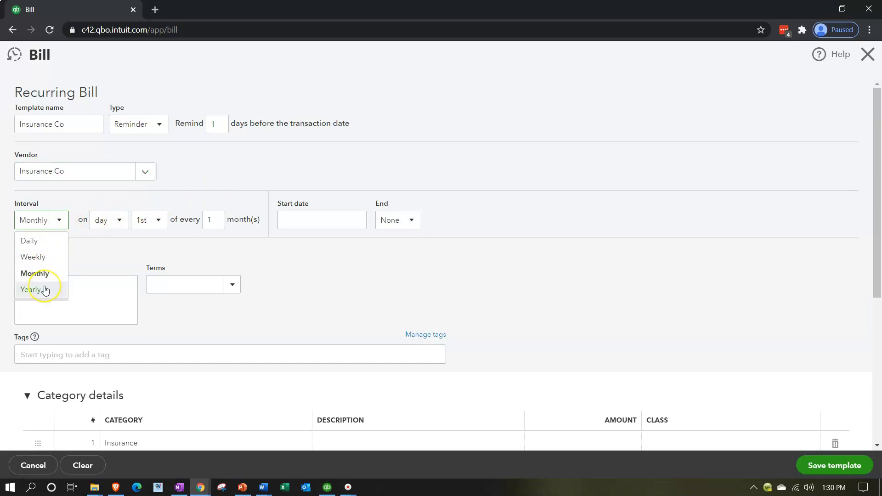
click(37, 243)
key(Tab)
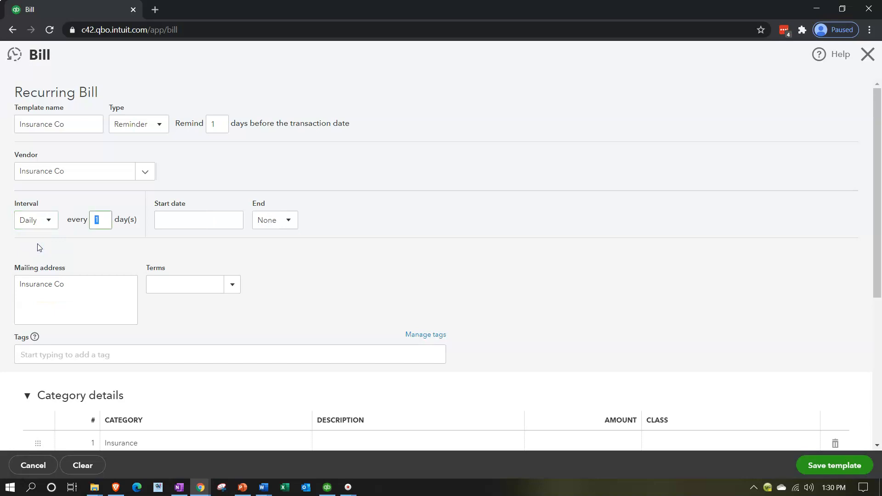
click(80, 250)
click(202, 218)
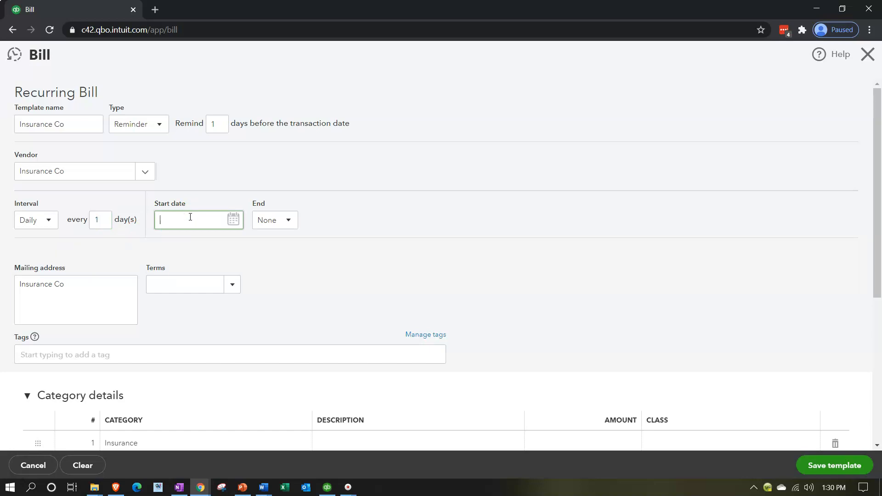
text(02/19/2021)
key(Tab)
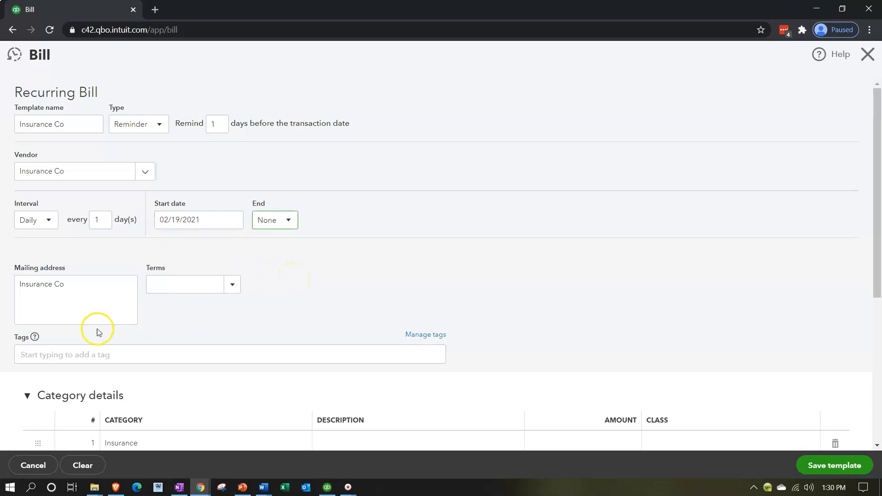
Set the Insurance line's amount to 190 and save the template without a class
scroll(94, 329, down, 1)
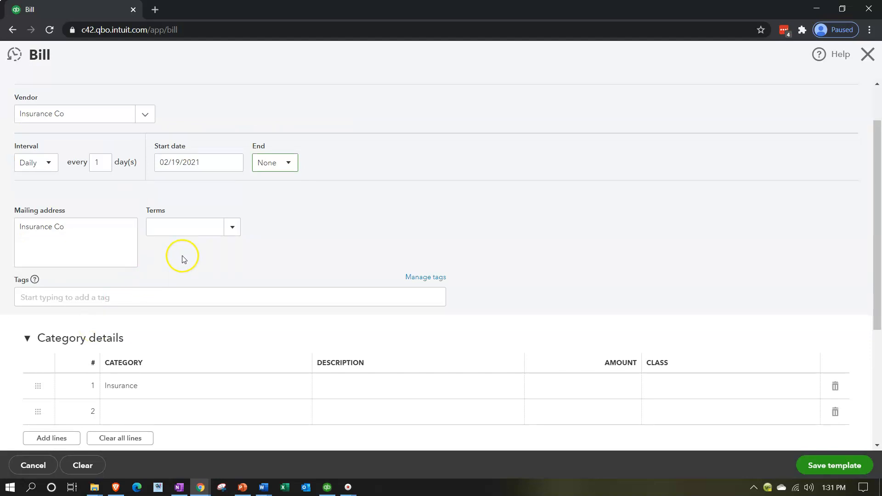
click(586, 386)
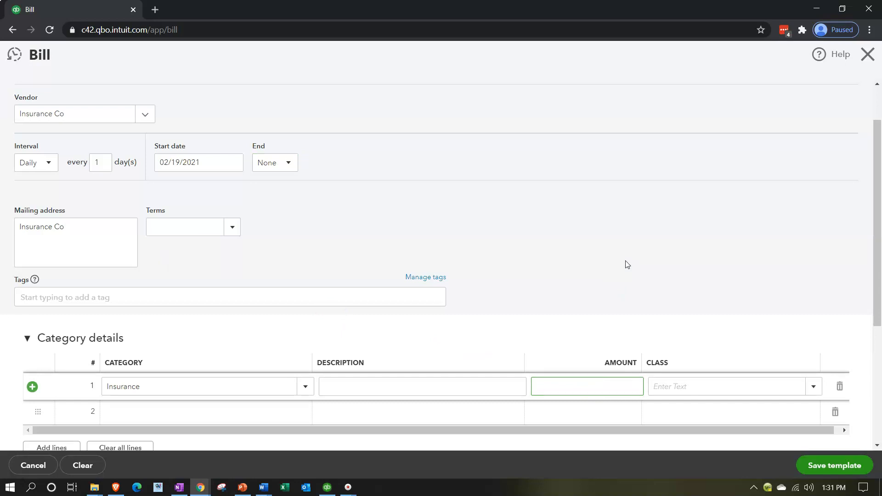
text(190)
key(Tab)
scroll(627, 265, up, 2)
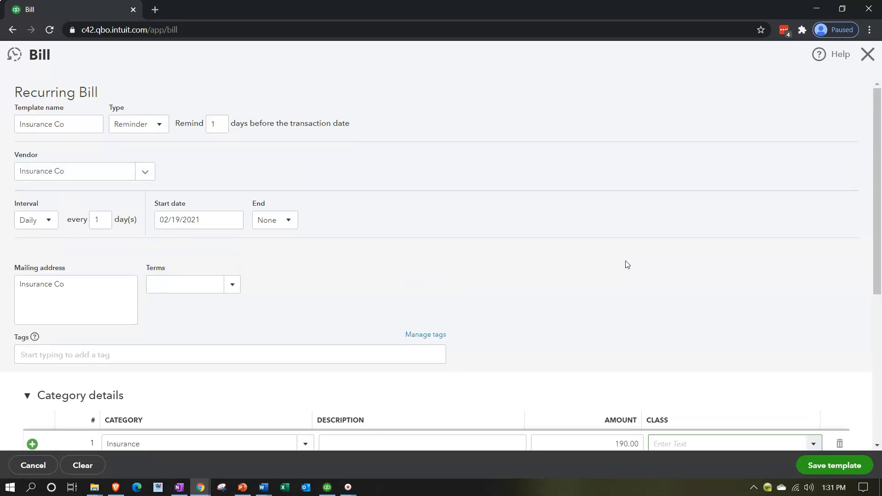
click(832, 460)
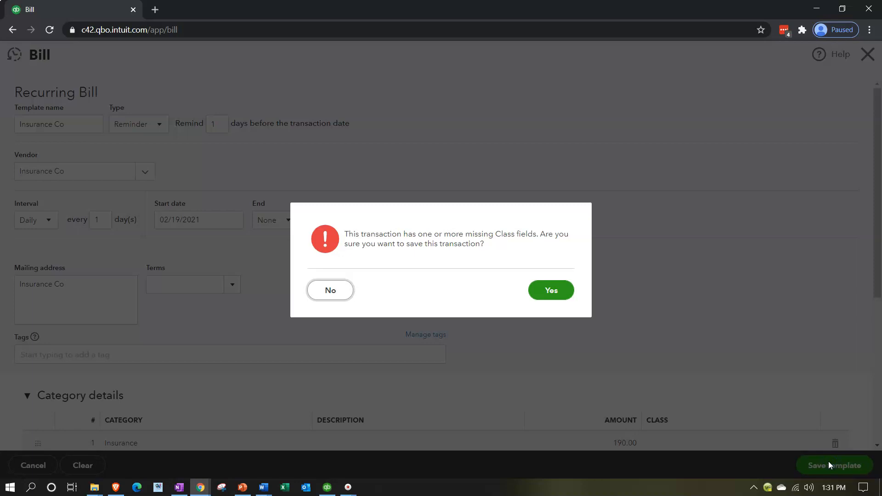
click(554, 295)
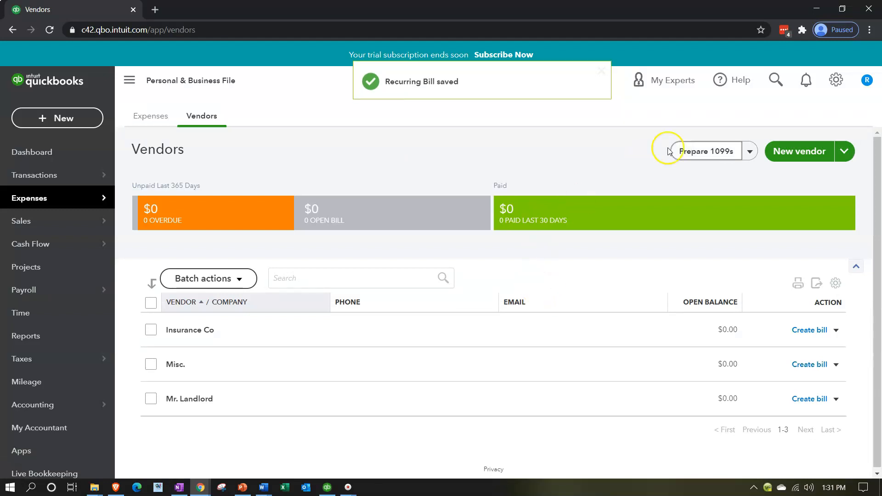
Show the recurring transactions list with its template type and transaction type filters both set to All
click(834, 80)
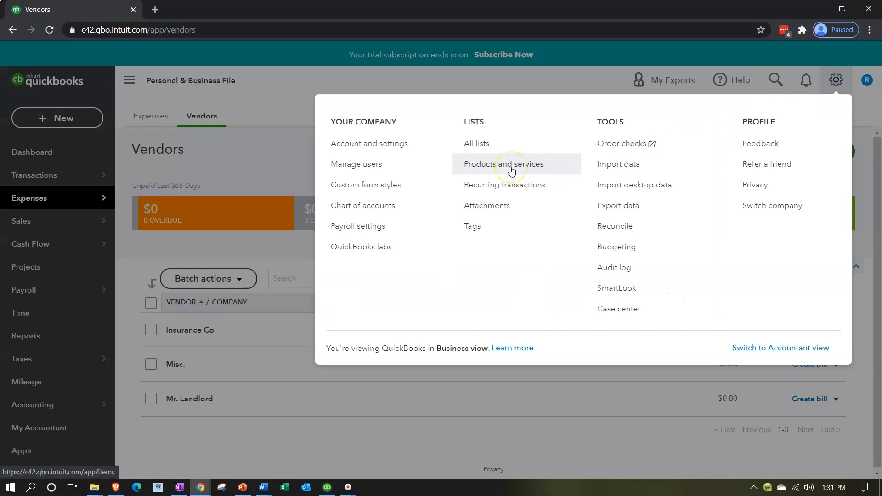
click(503, 185)
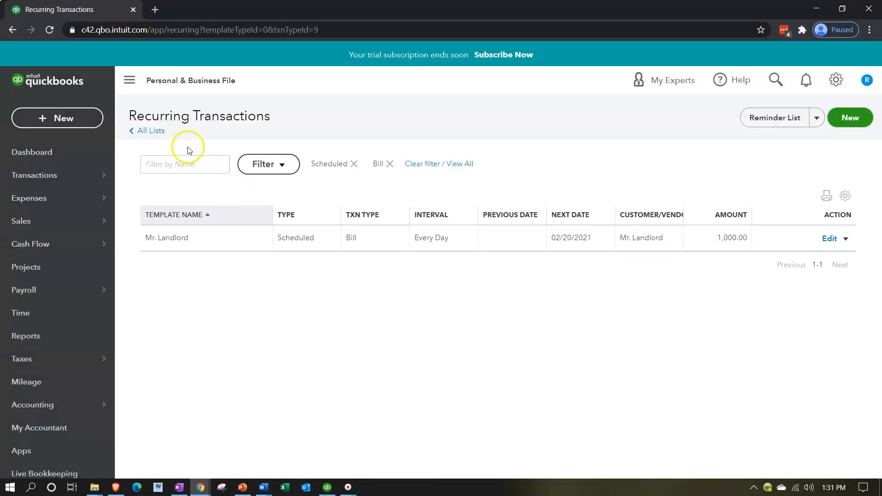
click(129, 81)
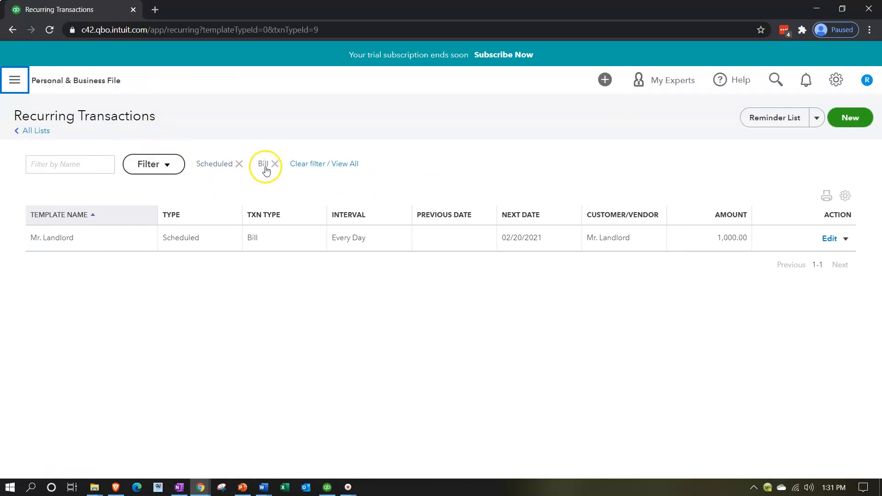
click(178, 166)
click(219, 232)
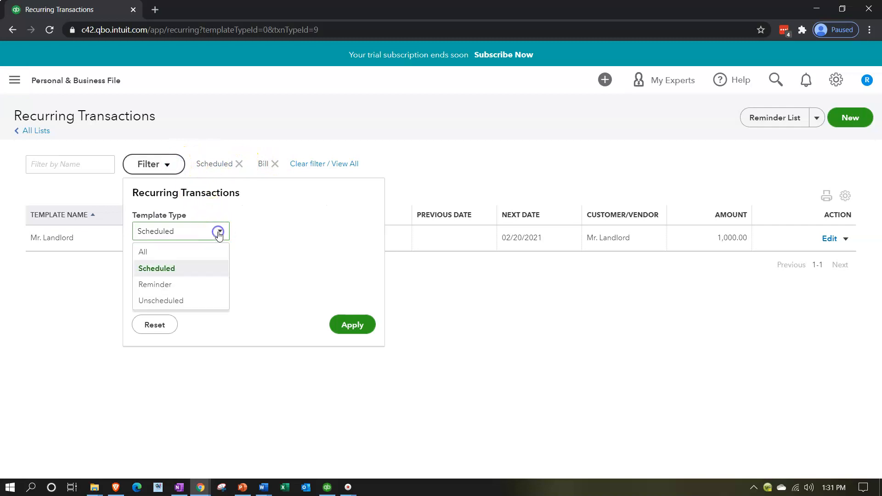
click(196, 251)
click(219, 270)
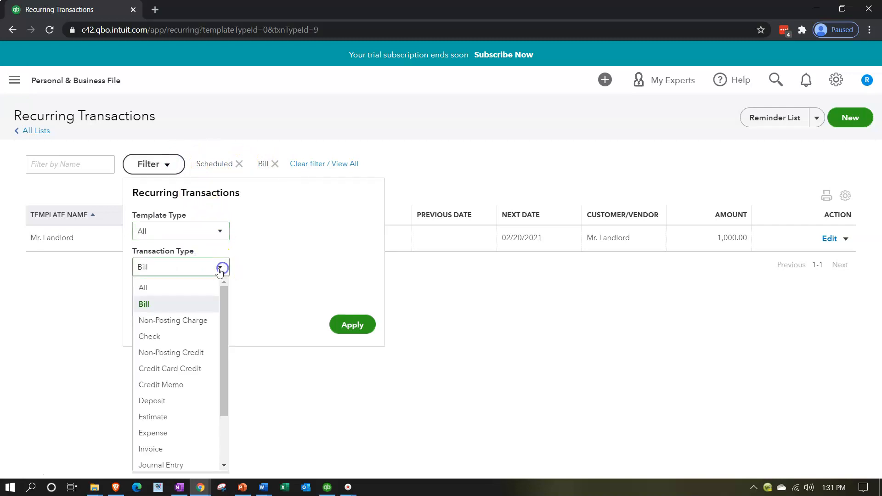
click(177, 287)
click(350, 323)
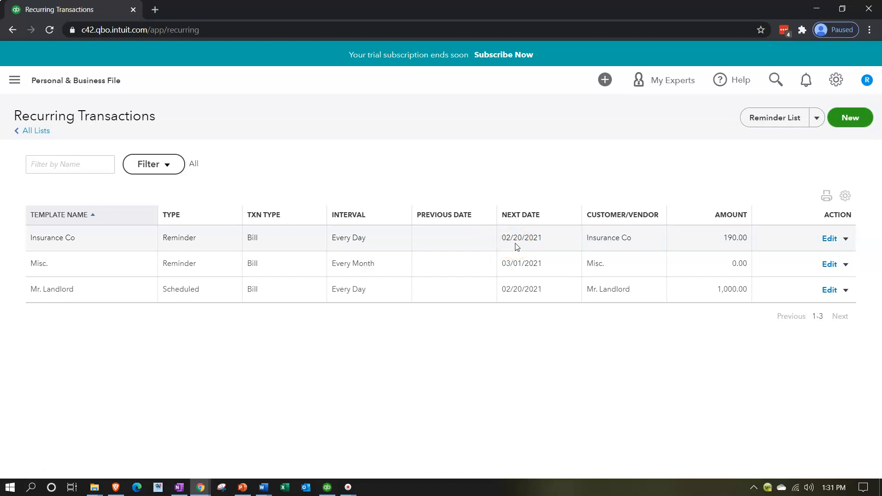
click(509, 297)
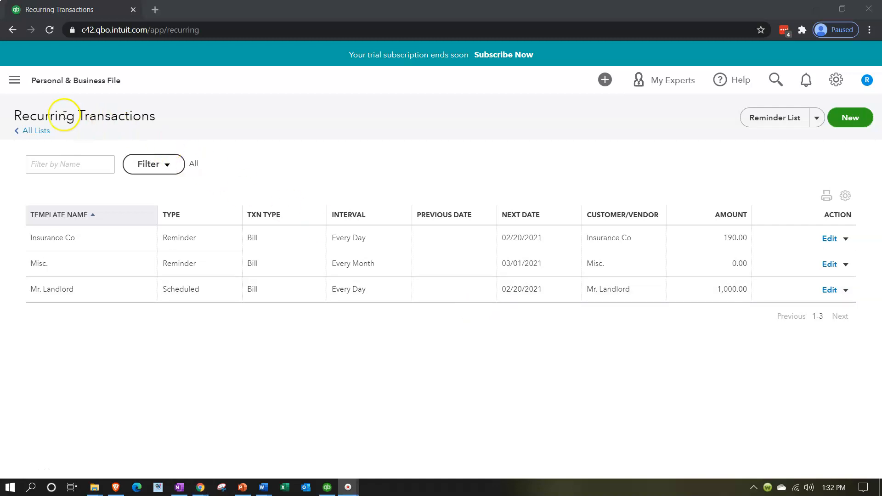
Start a new bill and add Bank Loan as its new vendor
click(14, 82)
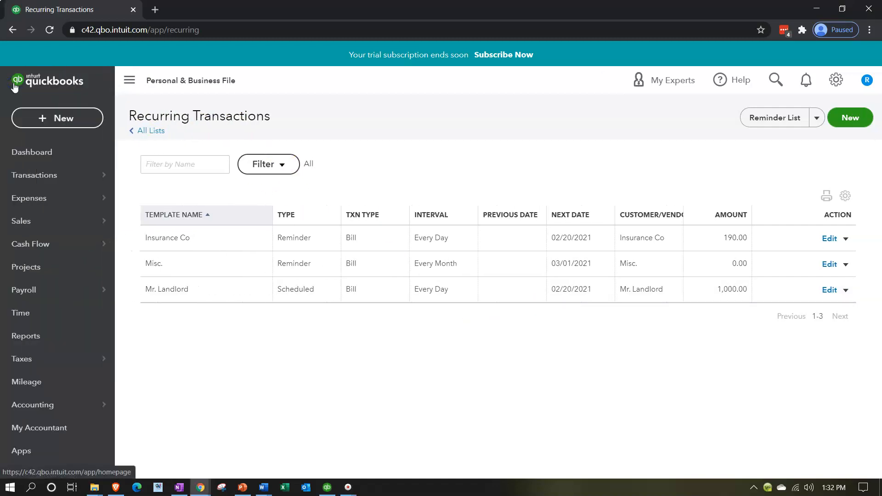
click(43, 118)
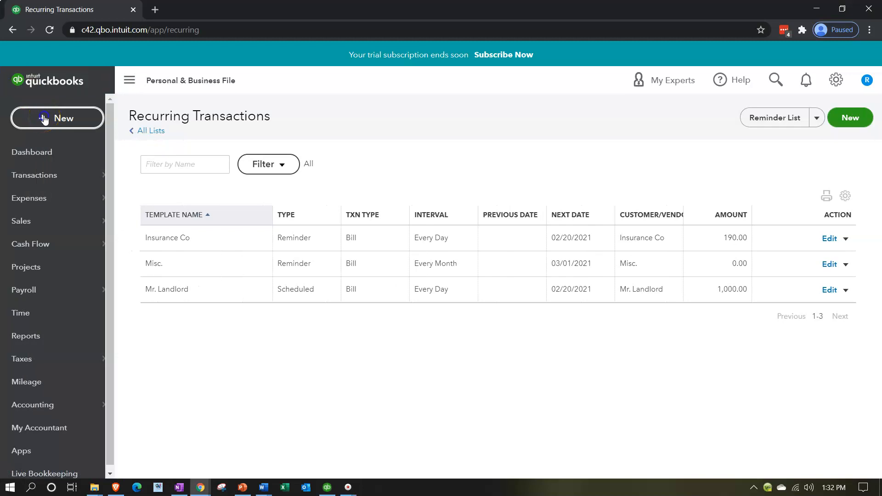
click(163, 229)
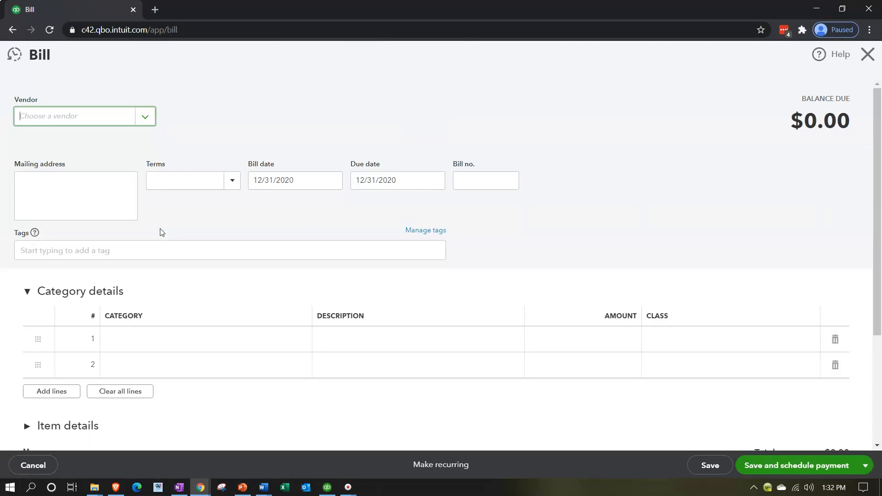
click(82, 117)
text(ba)
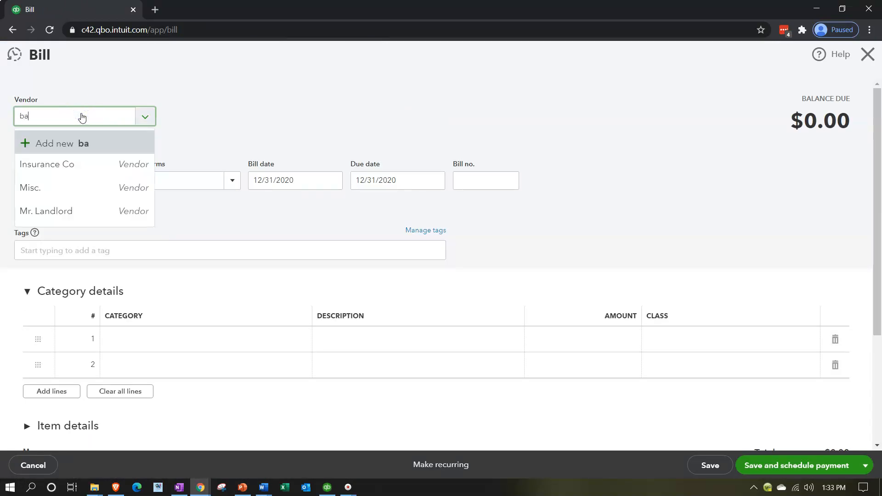
key(BackSpace)
key(BackSpace)
text(Bank Loand)
key(BackSpace)
text(=)
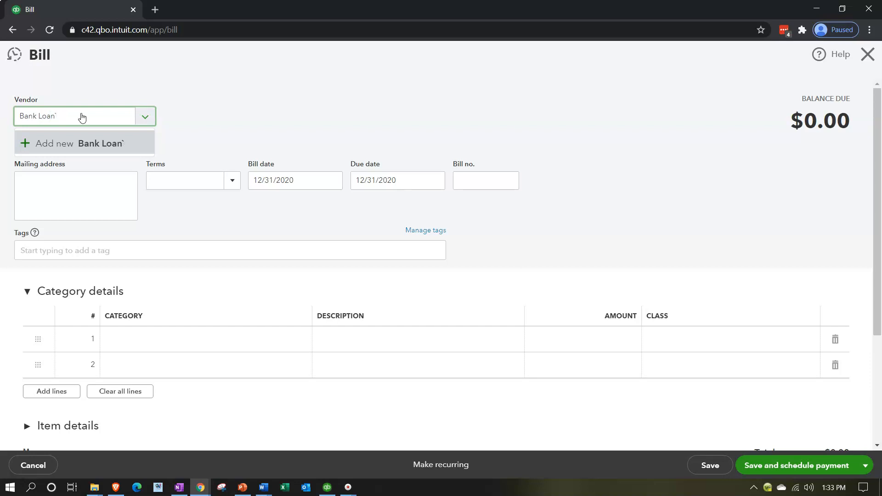
key(Return)
click(183, 218)
Enter Loan Payable as a new category on the bill's first line
key(Tab)
key(Tab)
key(Tab)
key(Tab)
key(Tab)
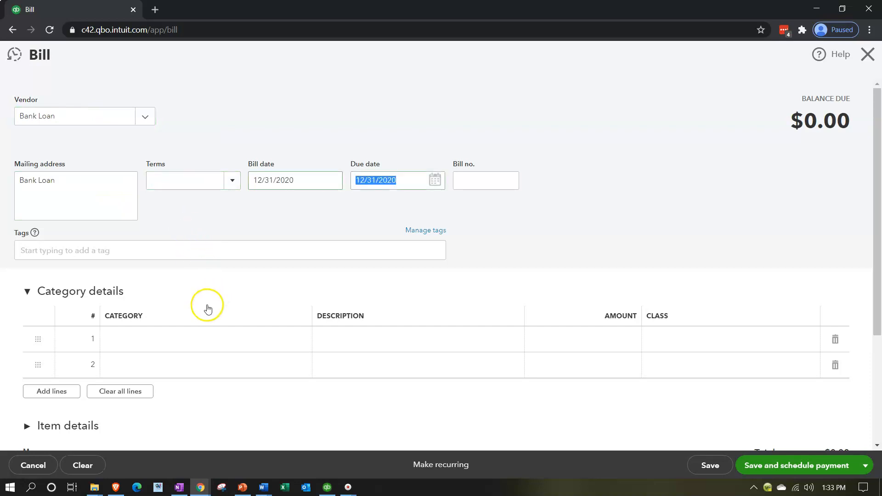
key(Tab)
click(152, 334)
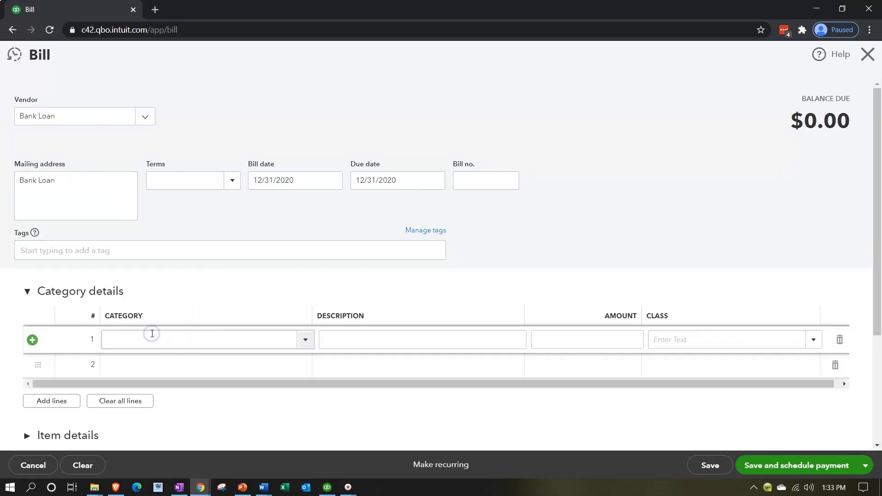
text(Loan)
text(ayable)
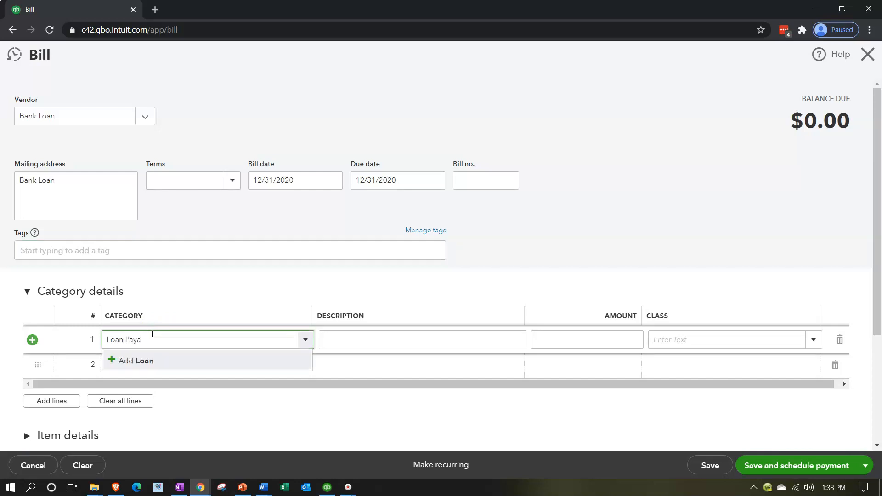
key(BackSpace)
key(BackSpace)
key(BackSpace)
key(BackSpace)
text(able)
key(Tab)
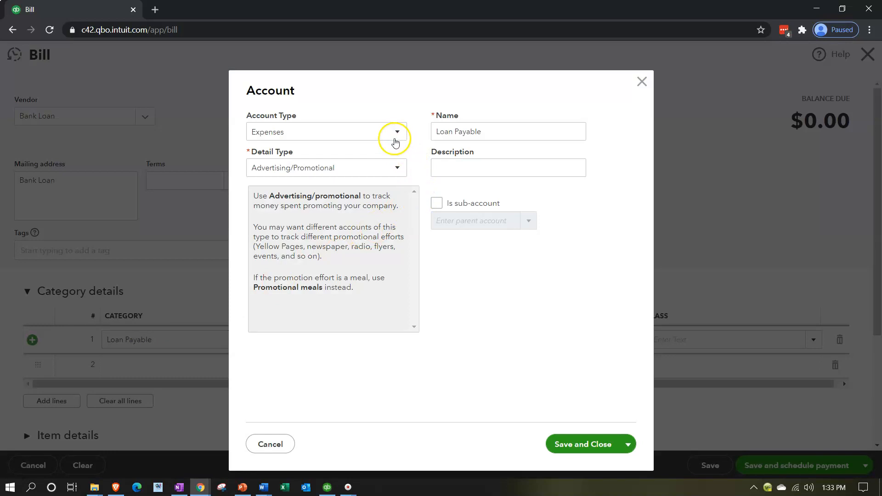
Set the Loan Payable account's type to Other Current Liabilities and save the account
click(396, 133)
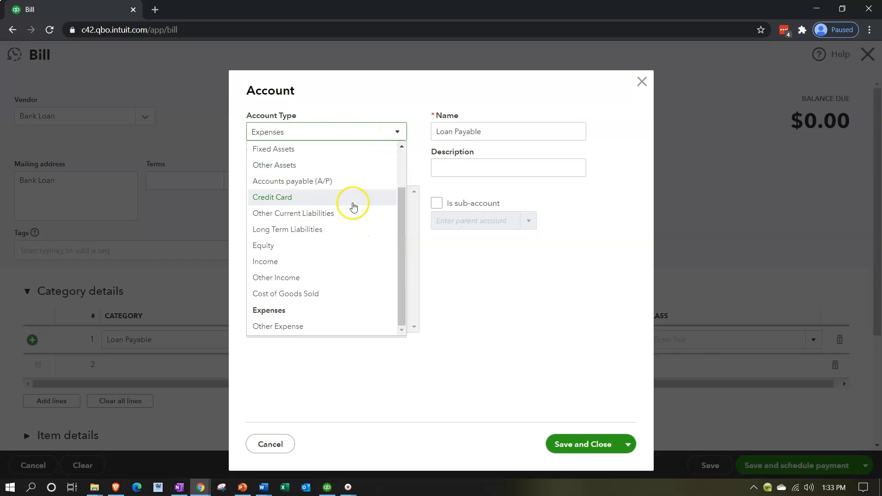
click(352, 213)
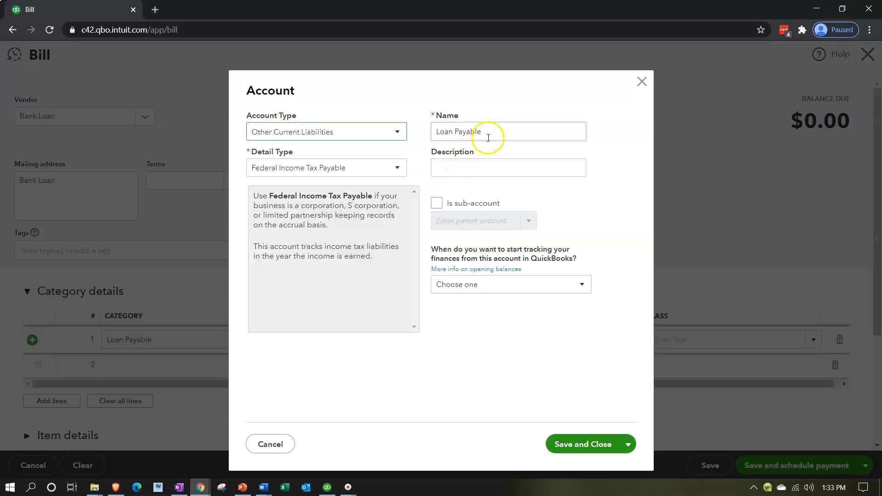
click(574, 444)
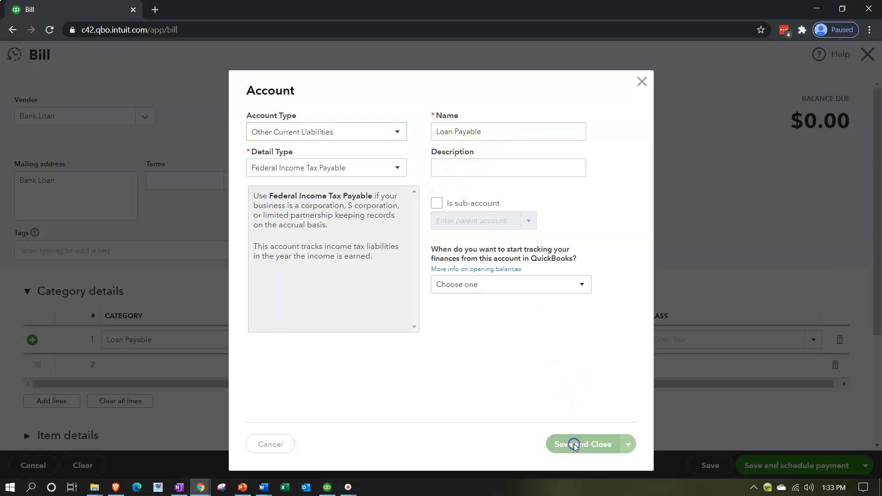
Set the Loan Payable line's amount to 975
key(Tab)
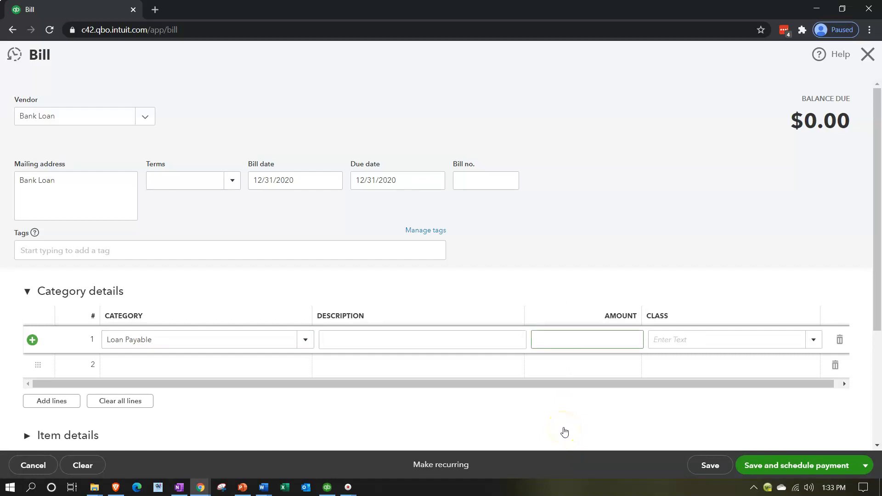
text(975)
key(Tab)
key(Tab)
Fill the bill's second line with the Interest Paid category and an amount of 25
text(Inter)
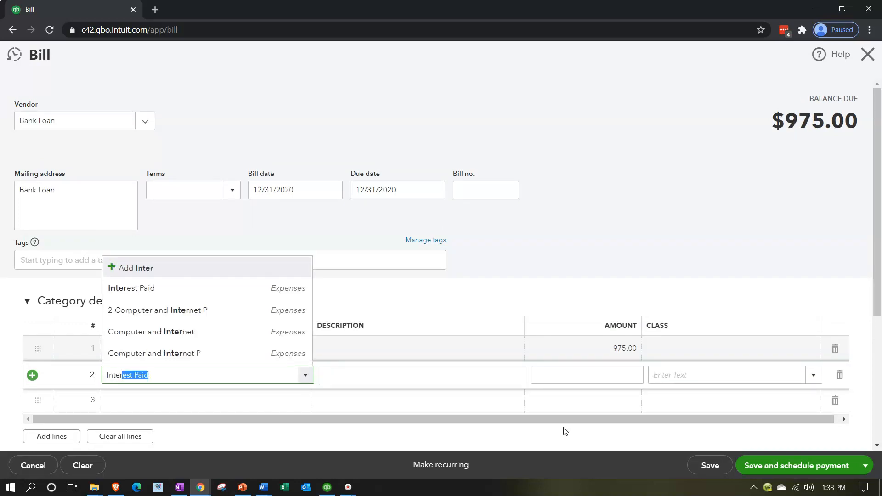
key(Tab)
key(Tab)
text(25)
key(Tab)
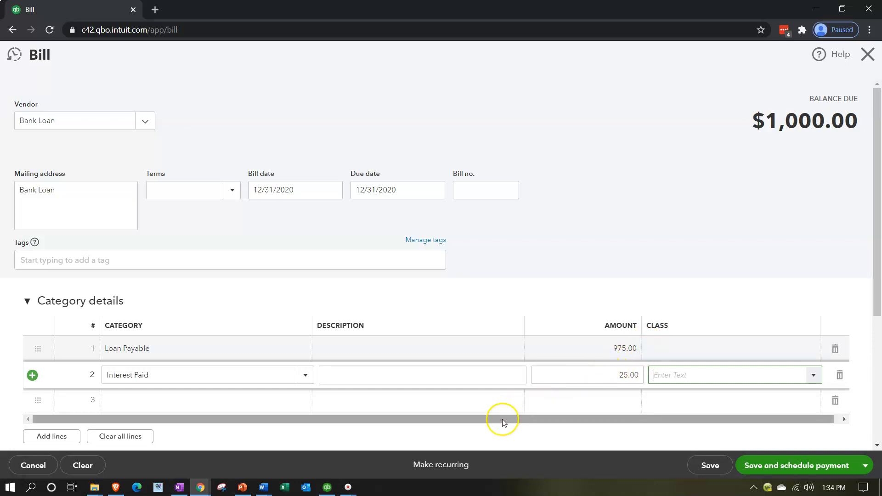
Make the Bank Loan bill recurring as a Reminder type, with the reminder 1 day before the transaction date
click(447, 468)
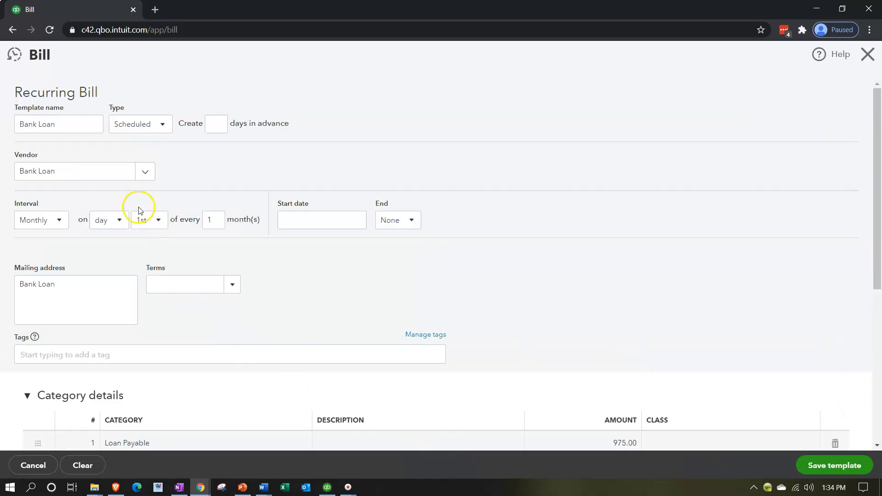
click(160, 125)
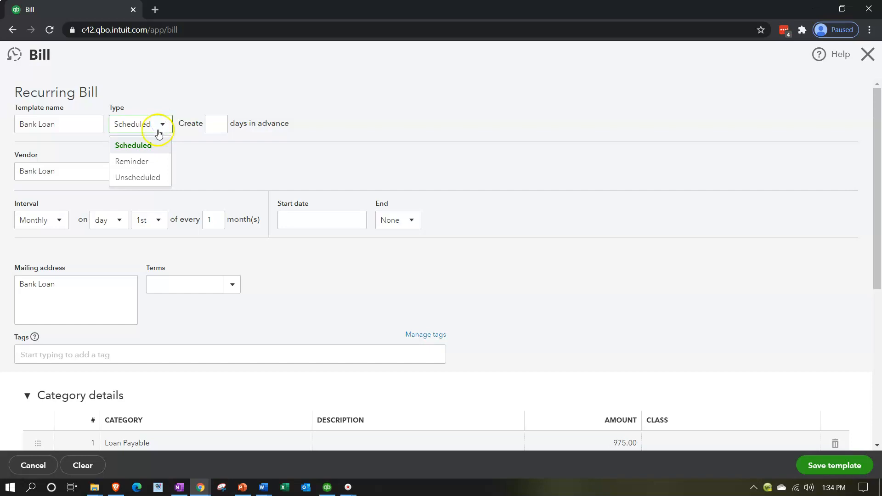
click(146, 162)
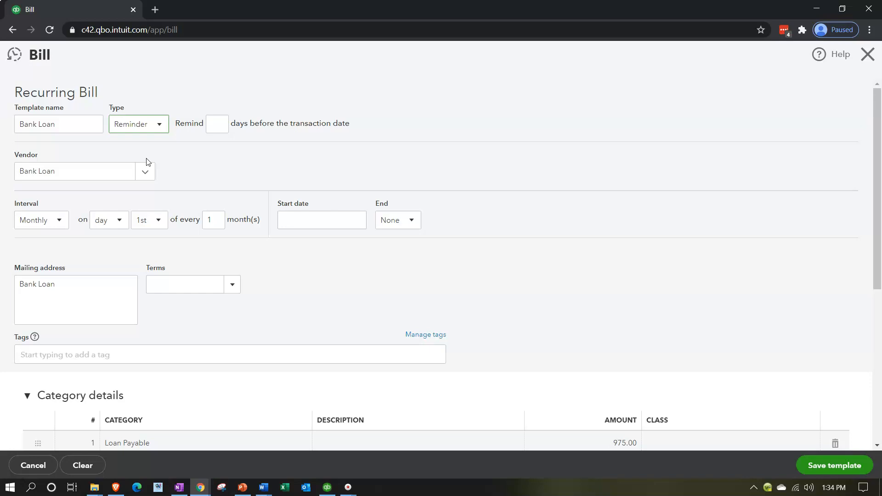
click(214, 122)
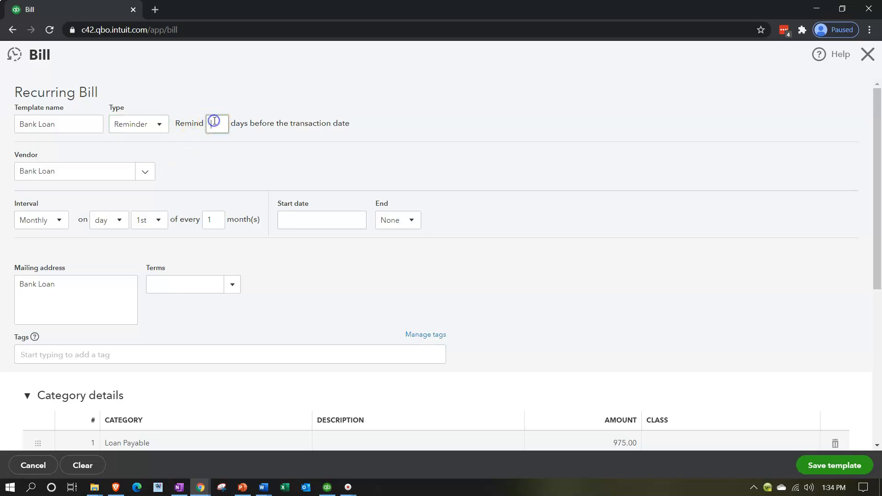
text(1)
key(Tab)
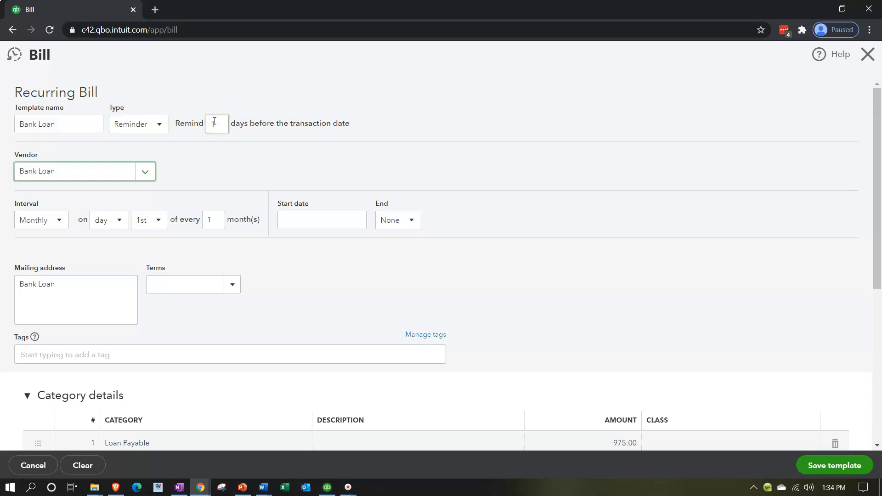
key(Tab)
key(Tab)
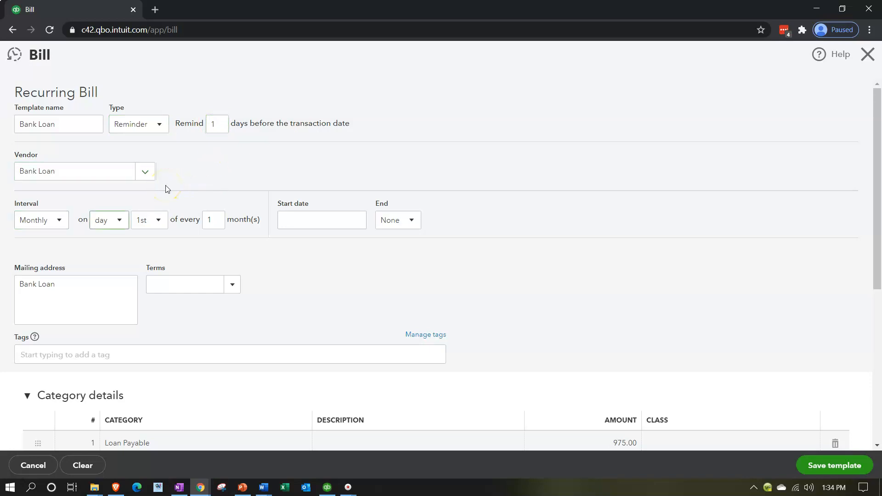
Set the Bank Loan template to a Daily interval with a start date of 02/19/2021
click(59, 221)
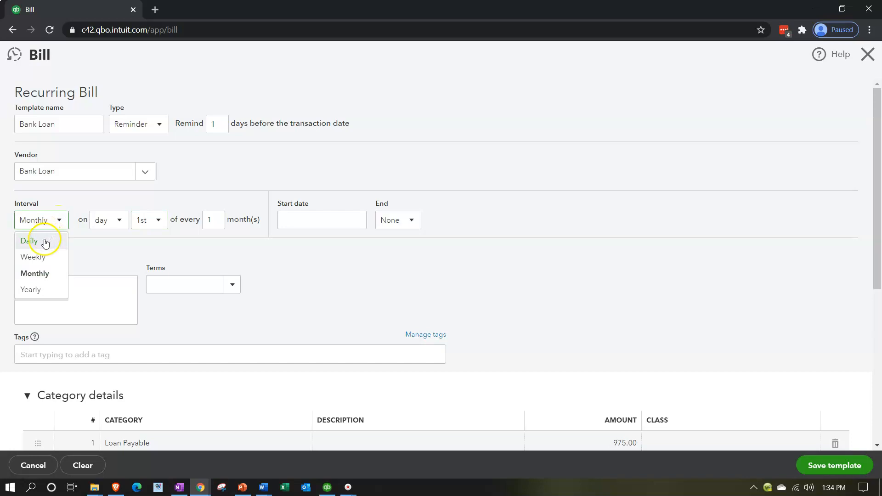
click(44, 242)
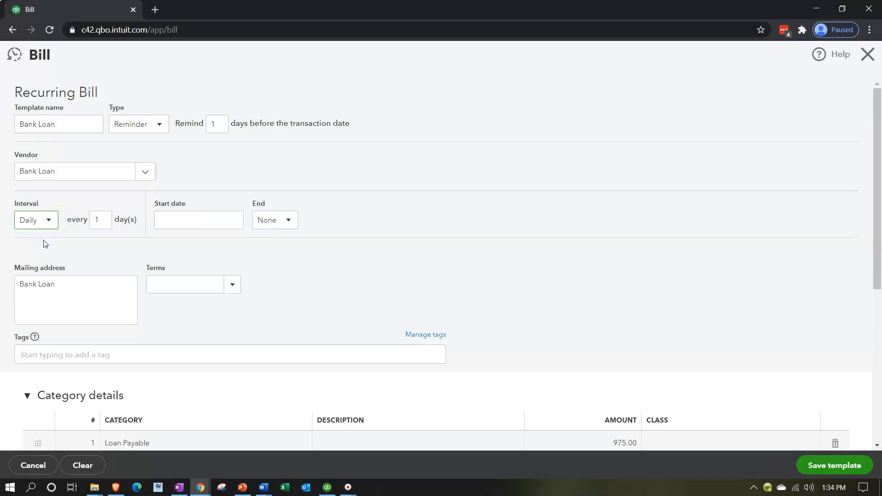
key(Tab)
key(Tab)
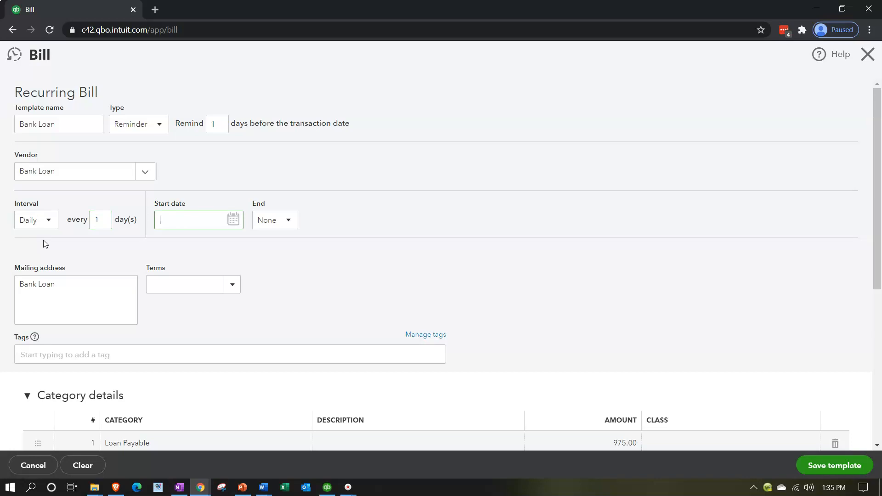
text(02/19/2021)
key(Tab)
click(321, 280)
Save the Bank Loan recurring template without assigning any classes
scroll(323, 281, down, 1)
scroll(323, 281, down, 1)
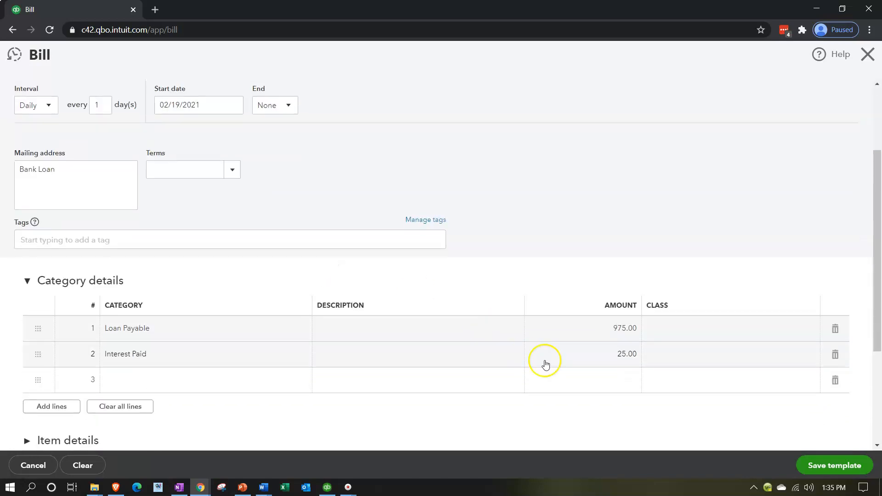
click(806, 461)
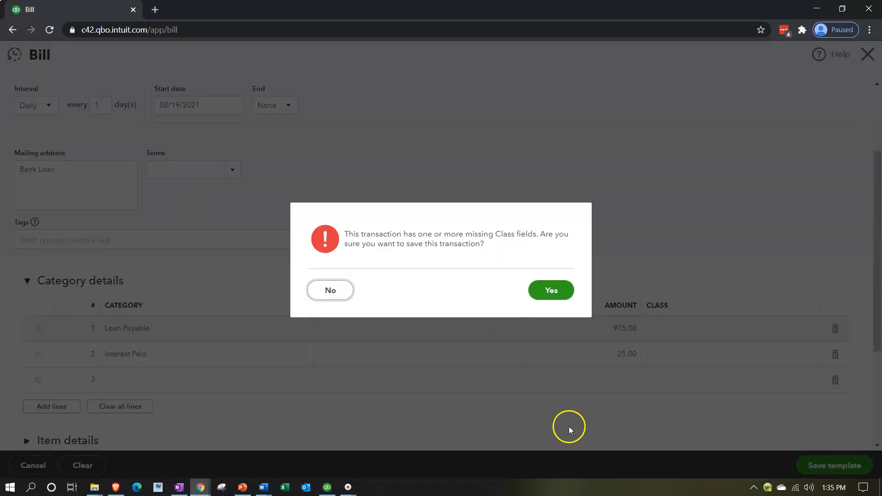
click(552, 291)
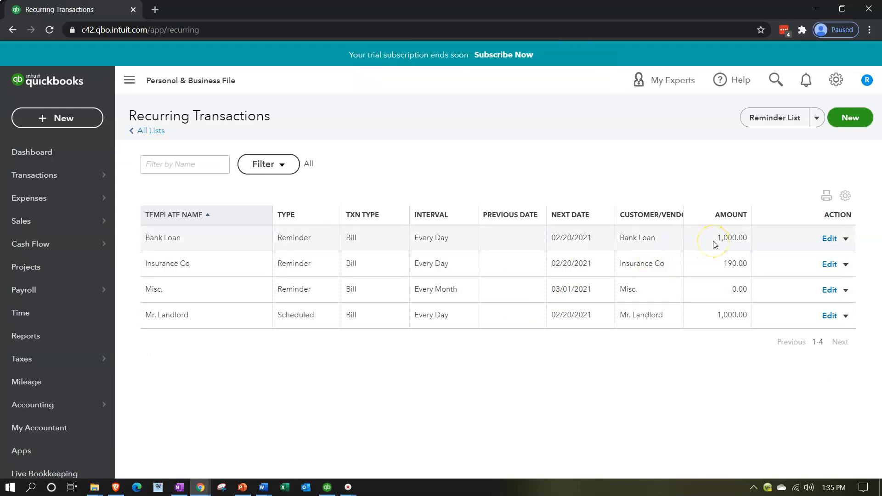
Reopen the Recurring Transactions list and review the saved Bank Loan template
click(820, 242)
click(835, 81)
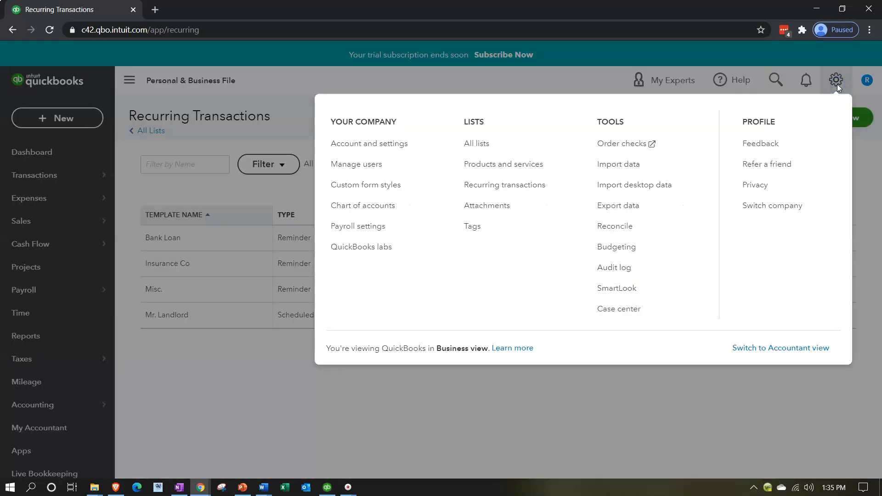
click(497, 188)
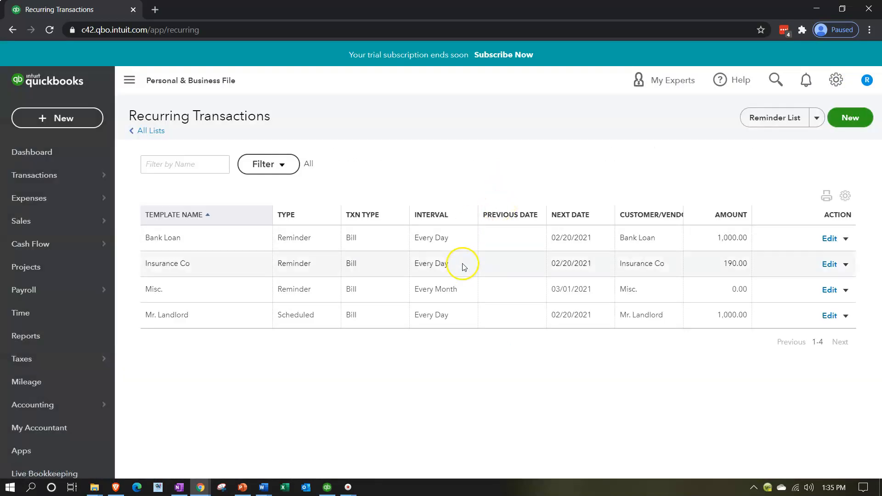
click(267, 242)
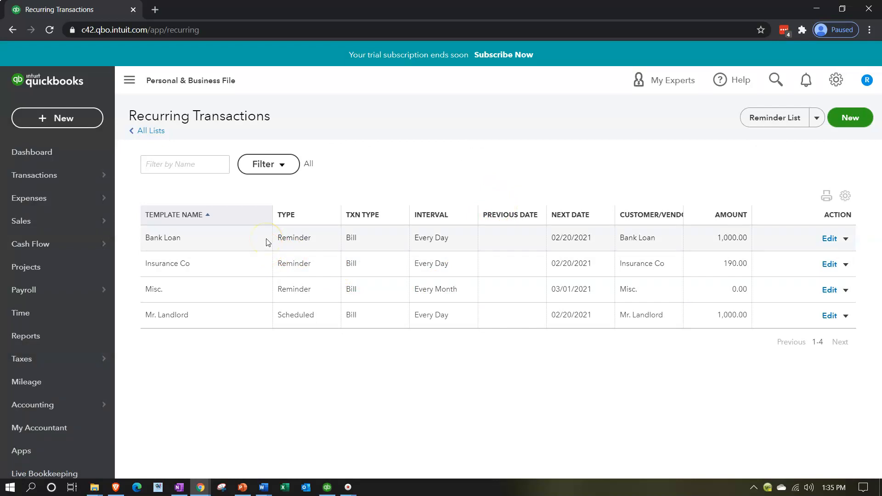
click(260, 228)
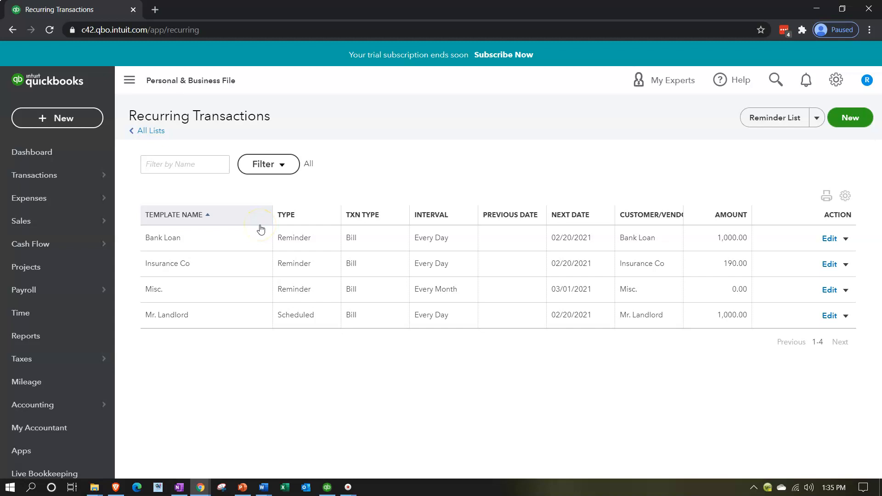
Create a new bill and add Software Co as its new vendor
click(82, 122)
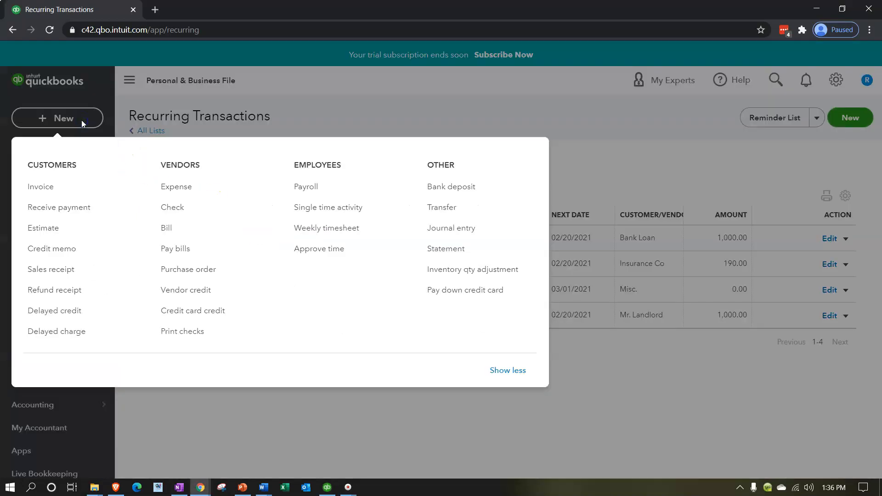
click(166, 231)
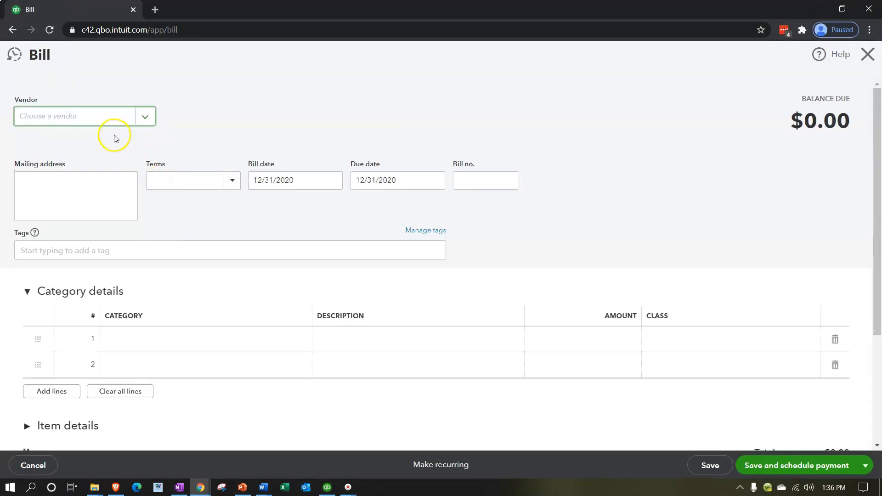
click(96, 118)
text(Software c)
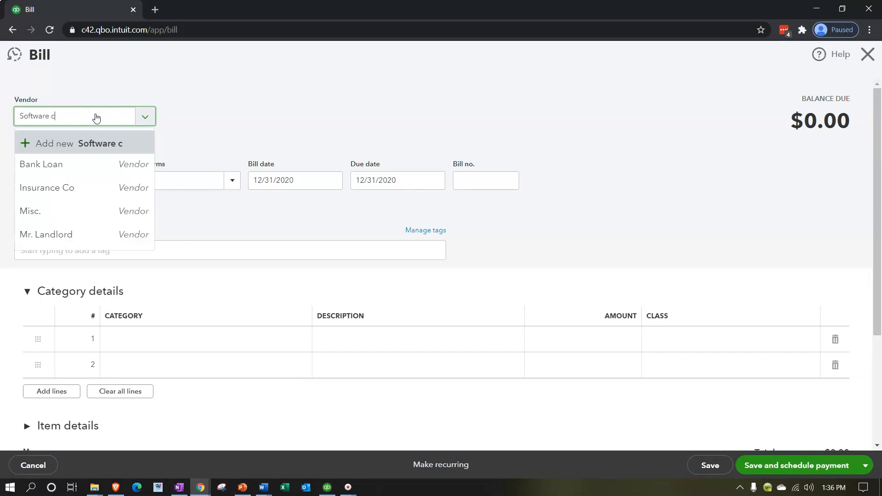
key(BackSpace)
text(Co)
key(Return)
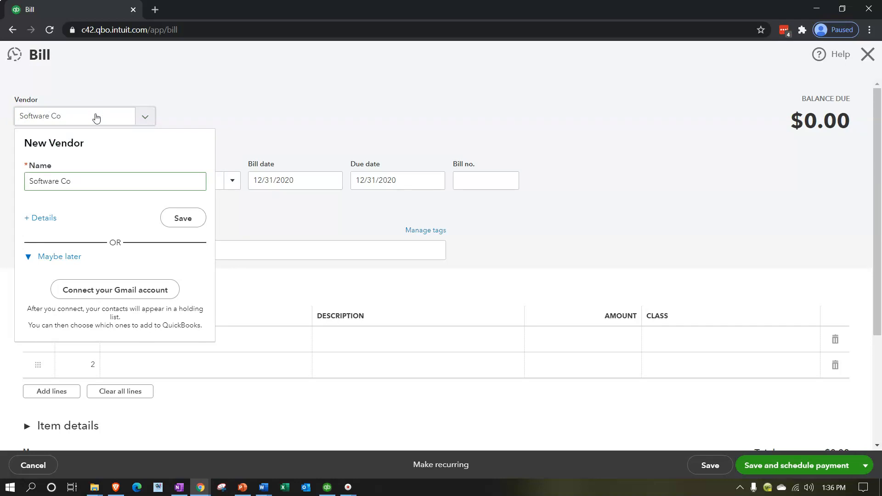
click(182, 222)
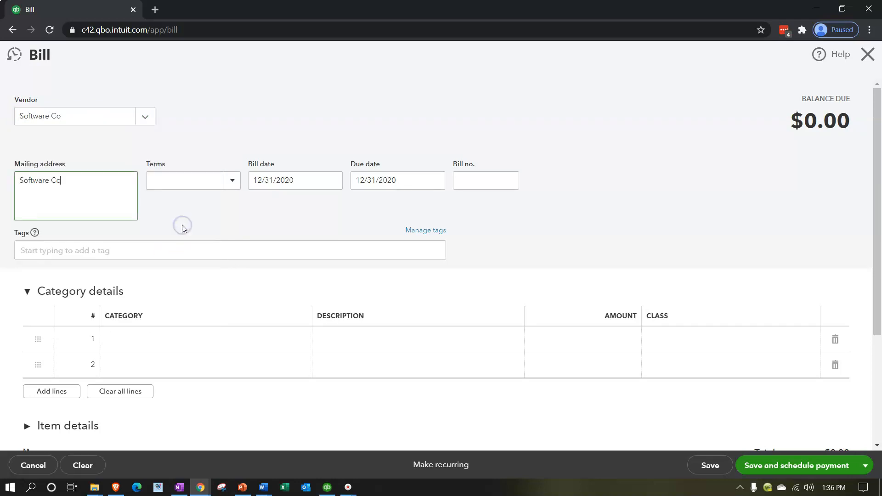
Fill the bill's first line with the Computer and Internet category and an amount of 150
key(Tab)
key(Tab)
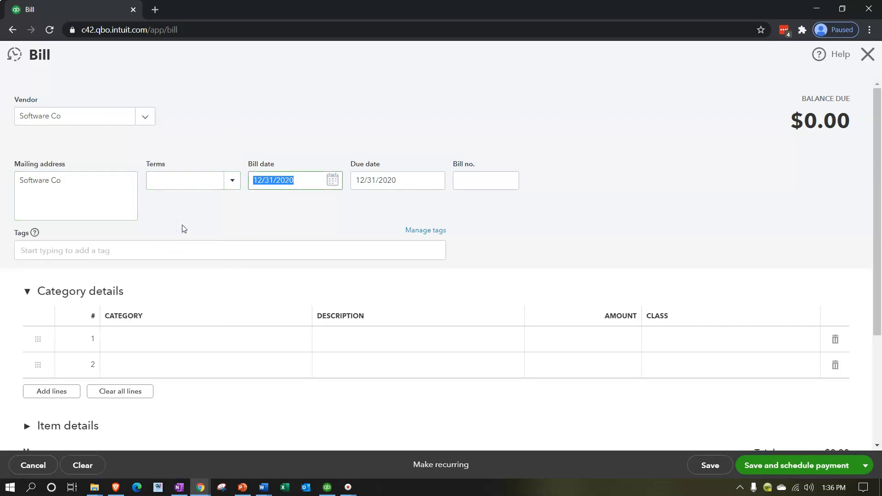
key(Tab)
key(Tab)
key(Tab)
key(Tab)
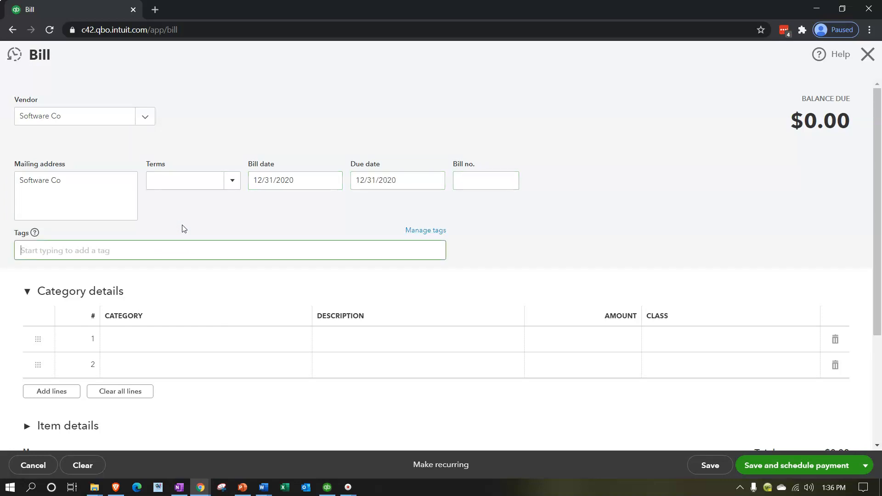
key(Tab)
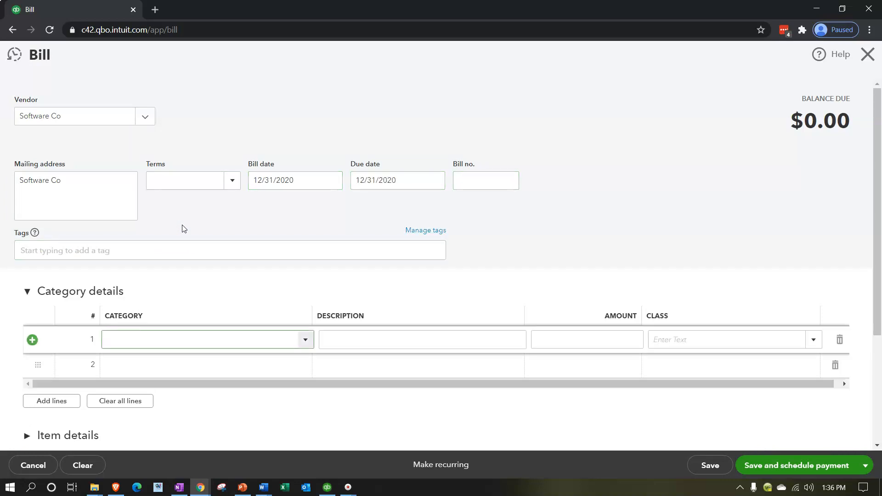
text(Computer and Internet)
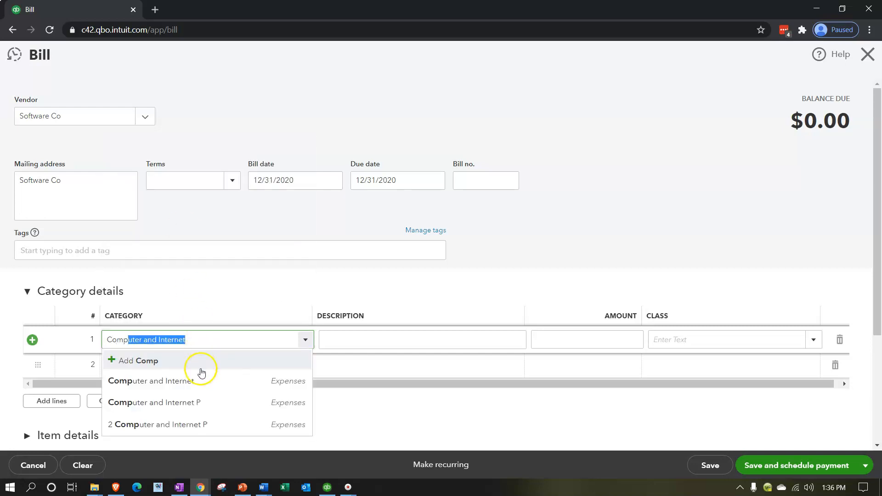
click(199, 382)
key(Tab)
key(Tab)
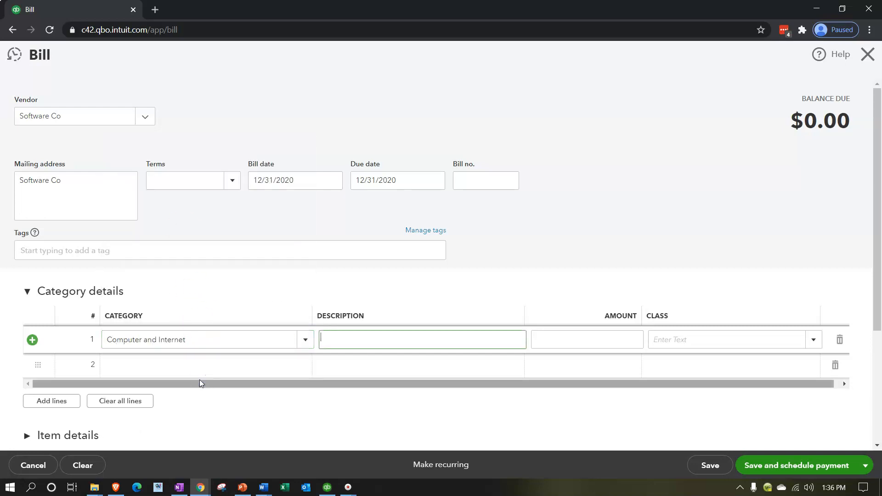
text(150)
key(Tab)
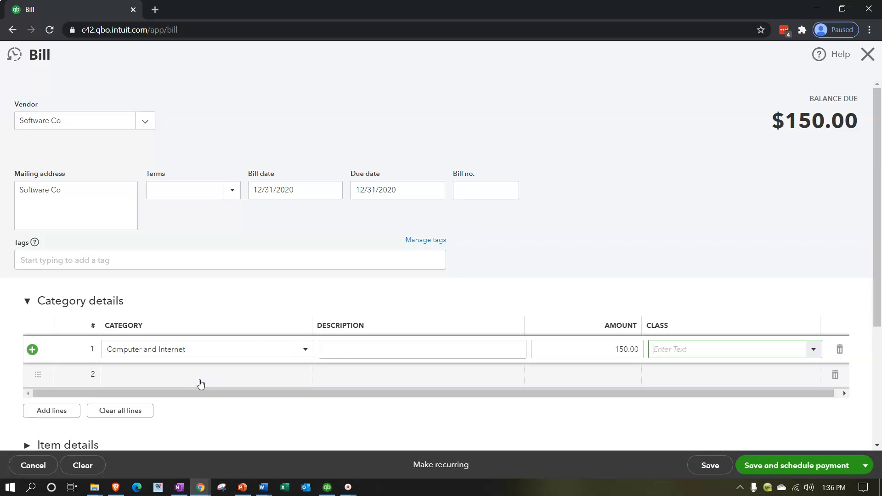
Make the Software Co bill recurring as a Scheduled type with a Daily interval
click(446, 475)
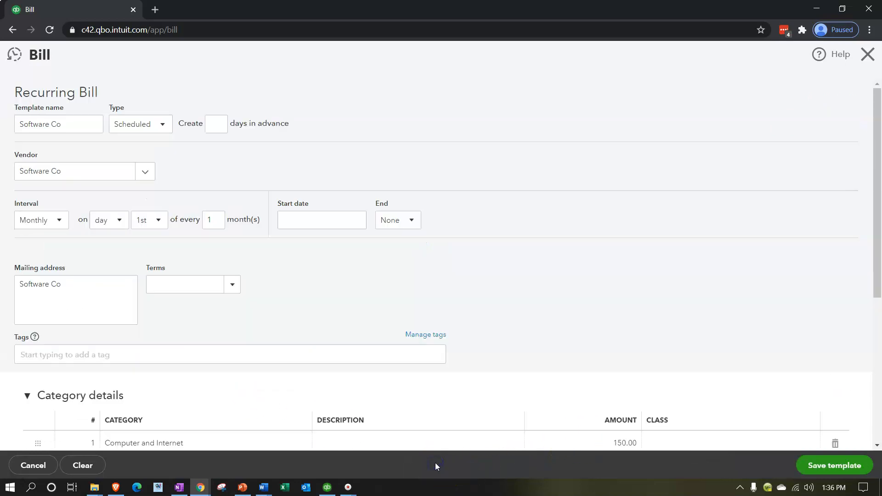
click(161, 126)
click(148, 145)
click(60, 220)
click(51, 240)
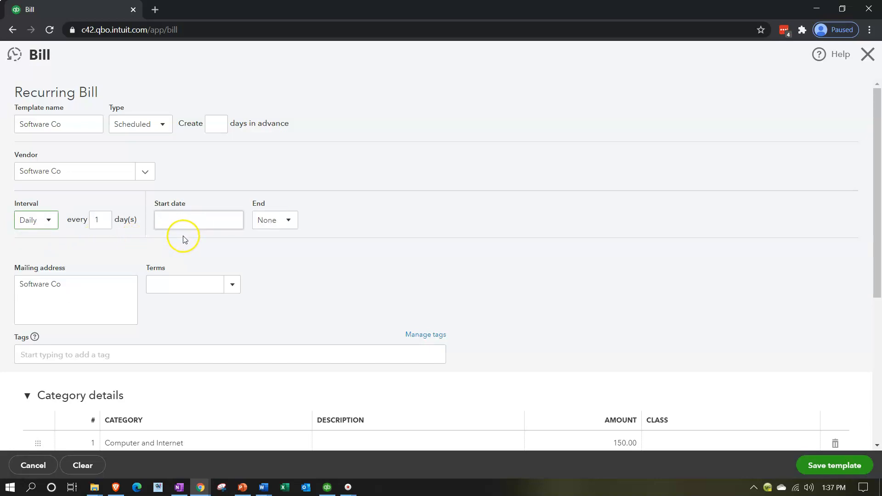
Set the Software Co template's start date to 02/19/2021
click(209, 224)
text(021921``)
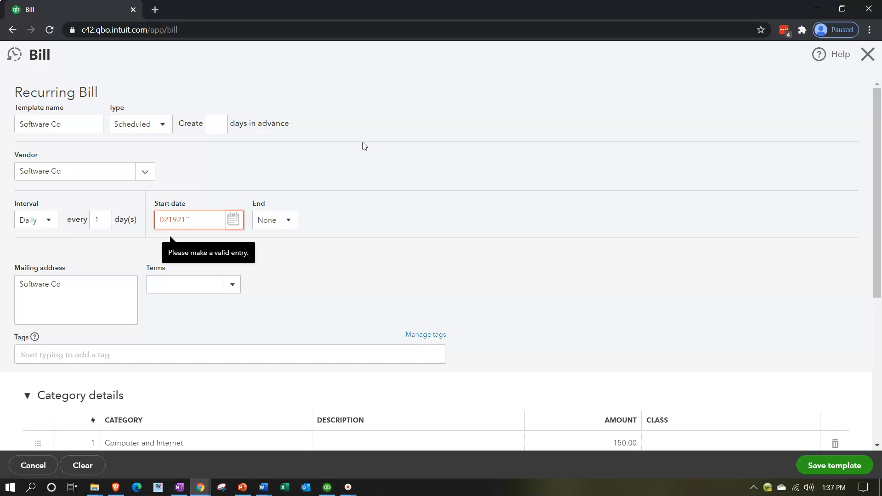
key(BackSpace)
key(BackSpace)
key(Tab)
key(Tab)
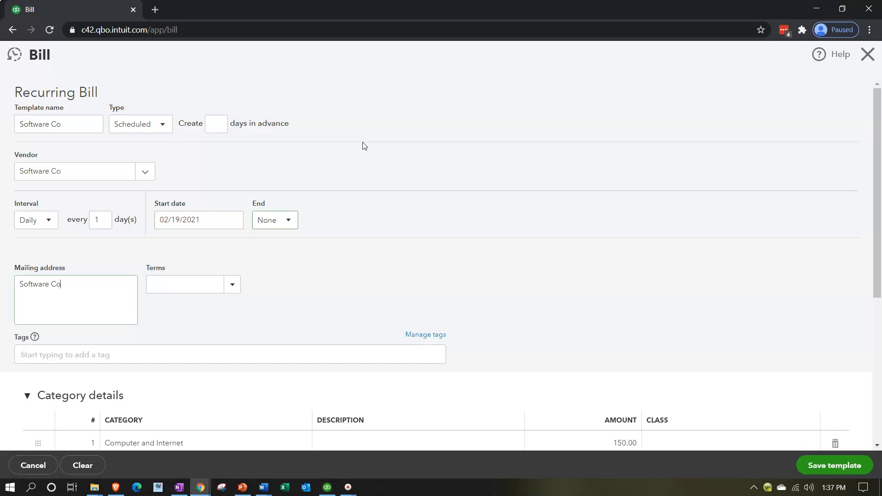
Save the Software Co recurring template without assigning any classes
scroll(482, 202, down, 3)
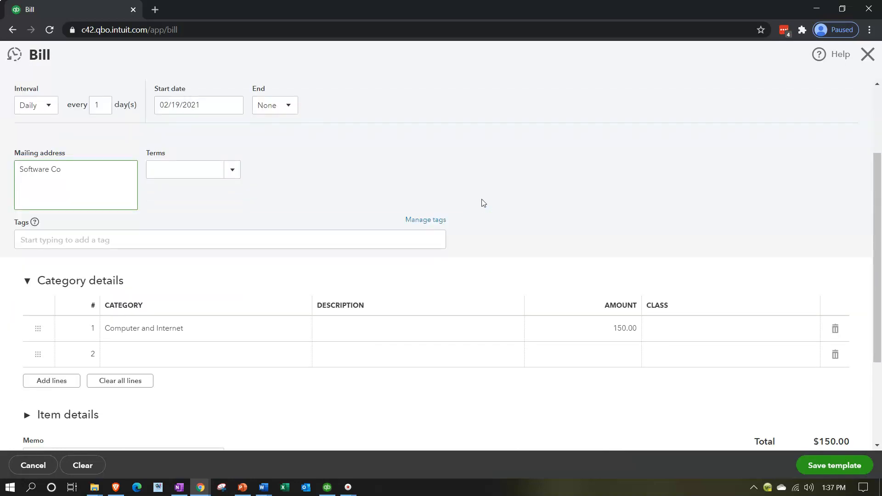
scroll(613, 344, down, 2)
click(813, 465)
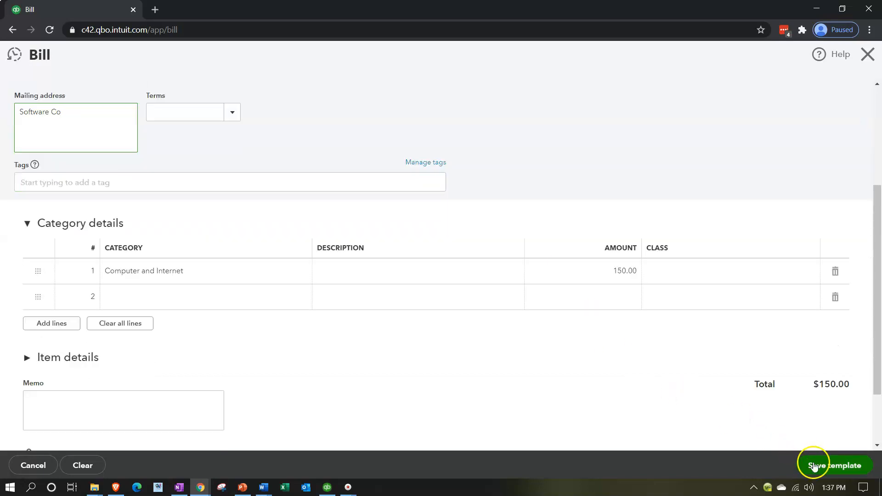
click(551, 289)
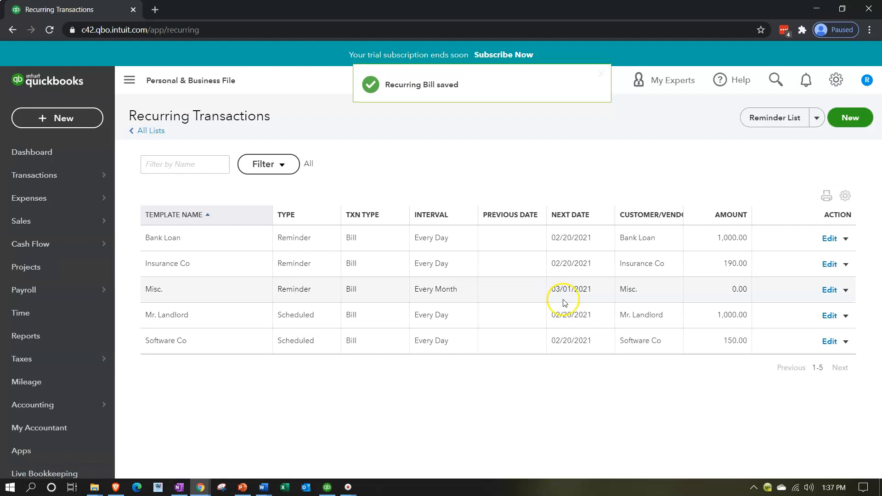
Reopen the recurring transactions list and review the saved bill templates
click(831, 79)
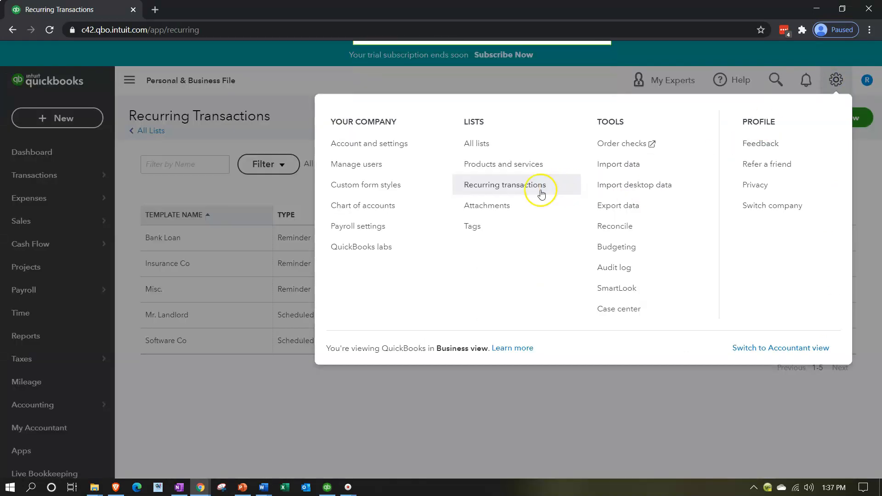
click(499, 166)
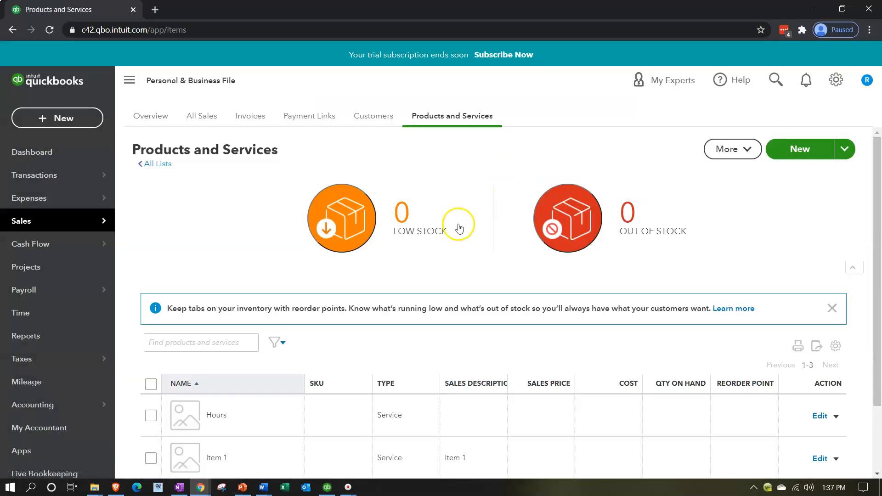
click(829, 80)
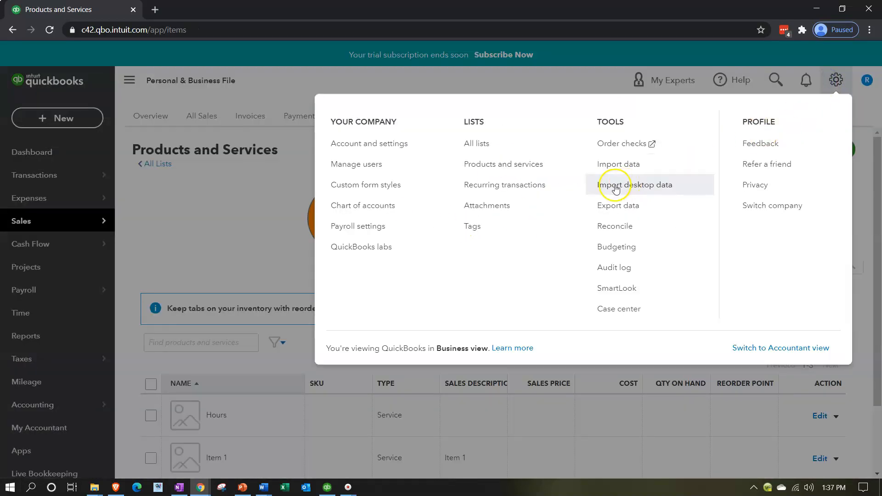
click(556, 188)
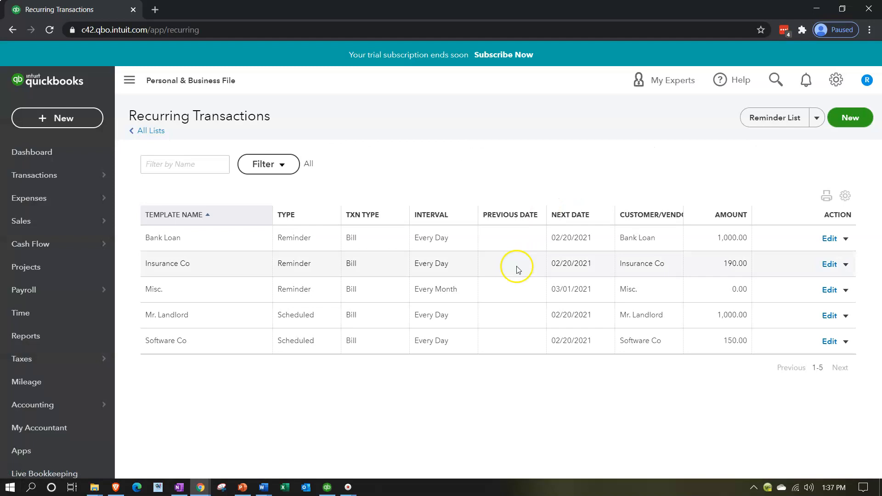
click(489, 280)
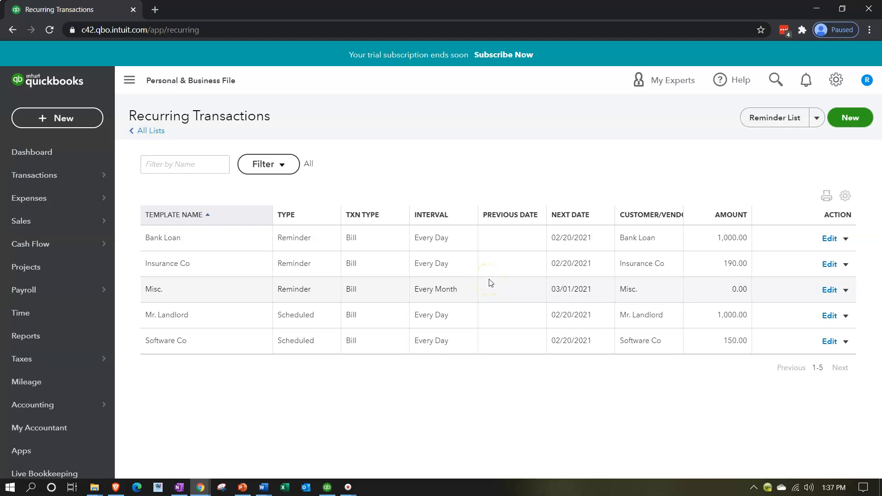
click(504, 230)
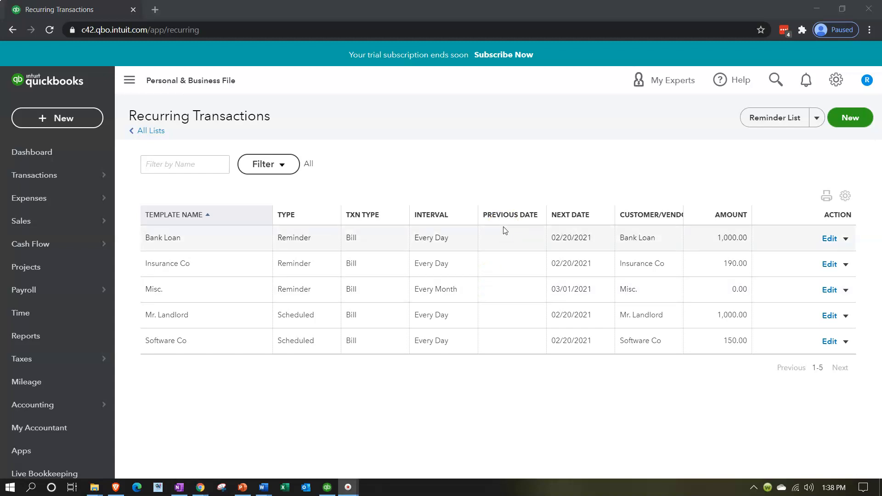
click(545, 256)
Use the Bank Loan recurring template to create a bill, then save and close it
click(845, 239)
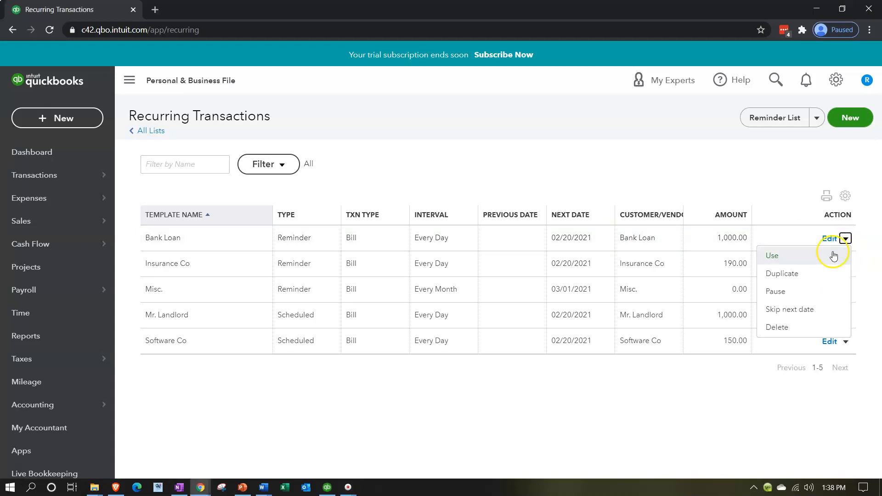
click(831, 258)
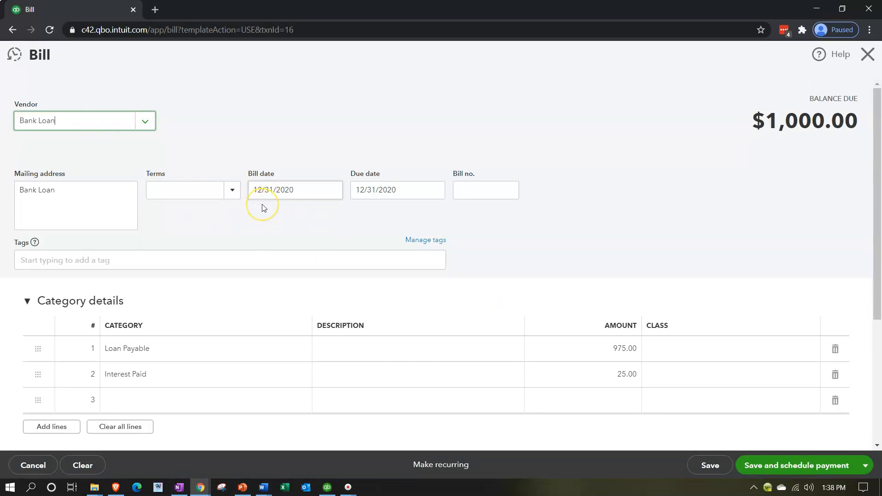
click(865, 465)
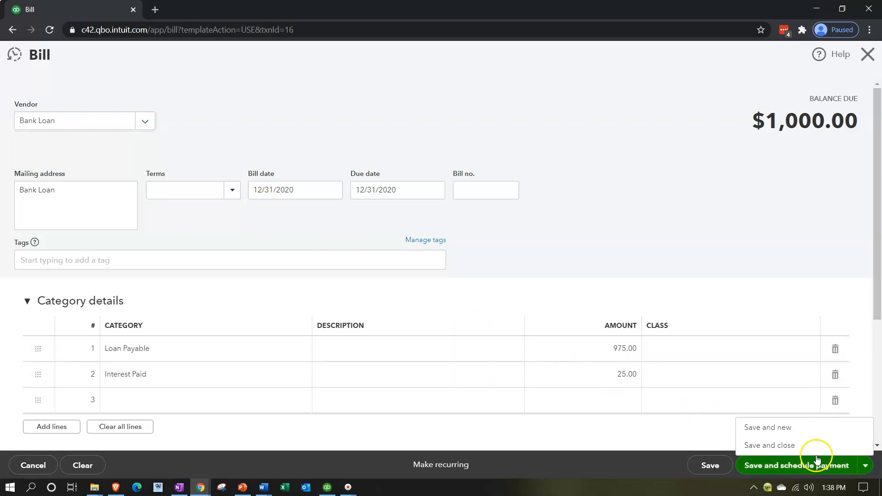
click(798, 446)
click(563, 295)
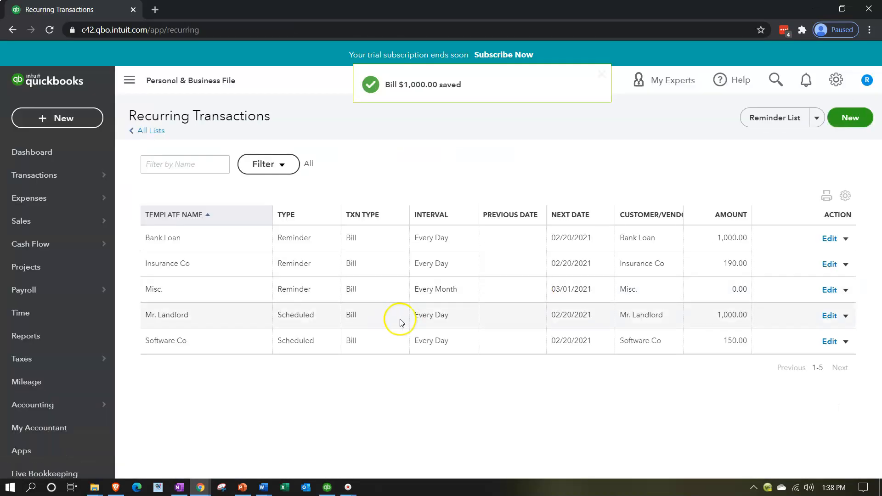
Check Pay Bills for the Bank Loan bill and close the form without paying anything
click(62, 122)
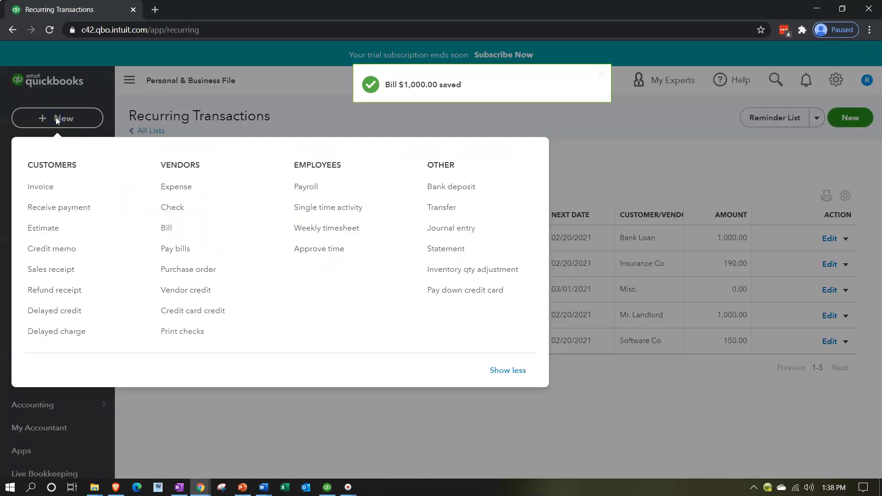
click(175, 248)
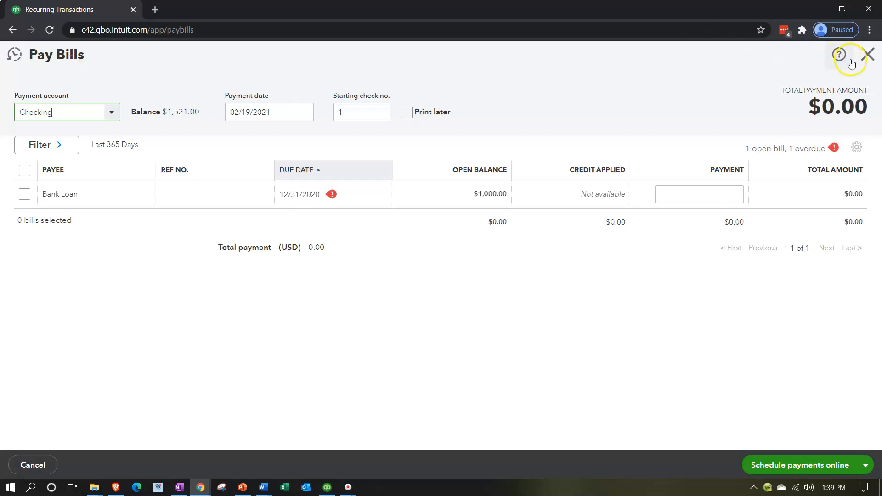
click(866, 56)
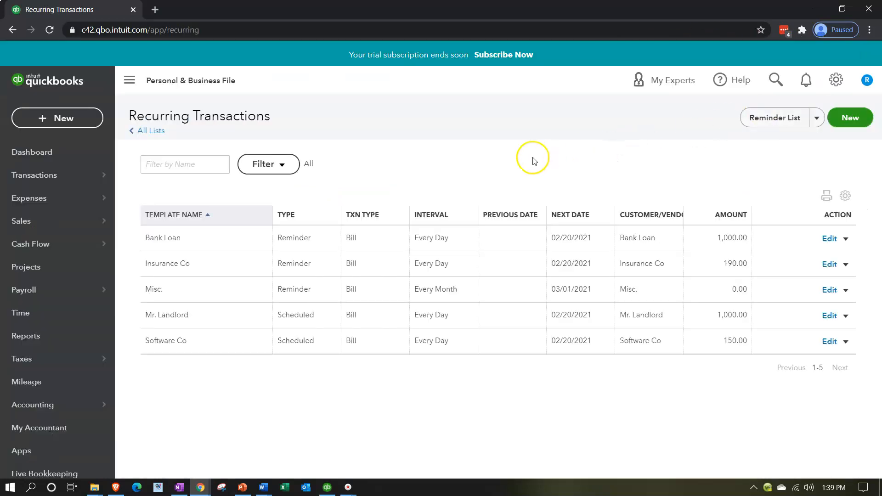